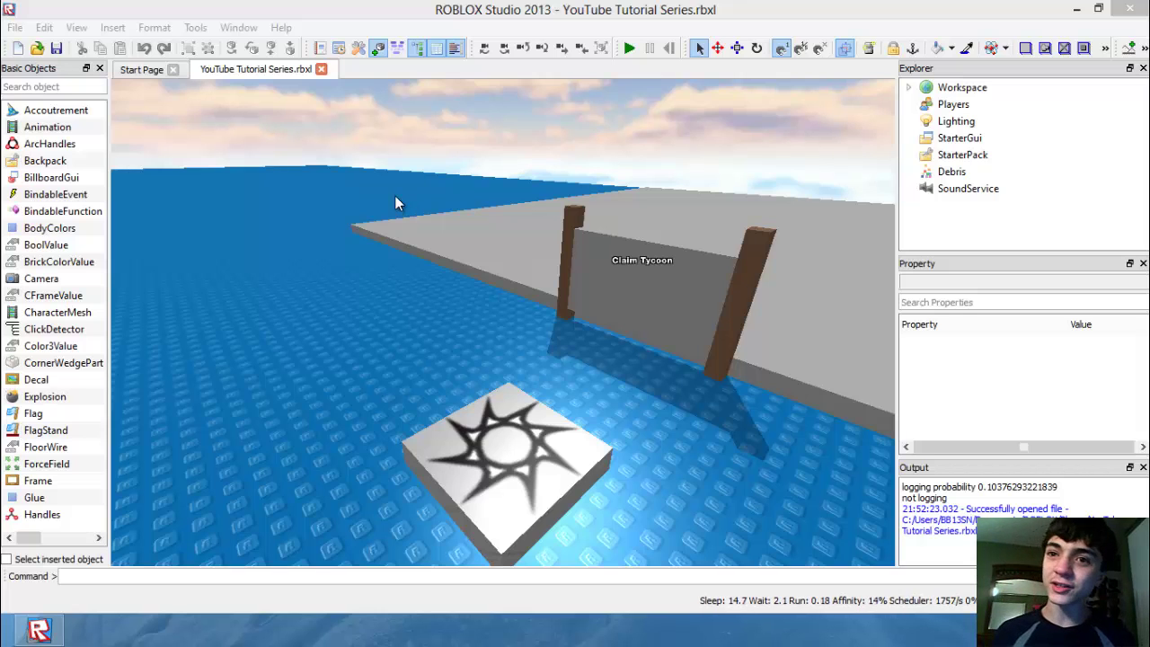
Examine the Claim Tycoon sign, the spawn location and the grey tycoon floor from several angles.
right_click_drag(395, 254, 496, 283)
key("w")
key("d")
key("w")
key("s")
key("d")
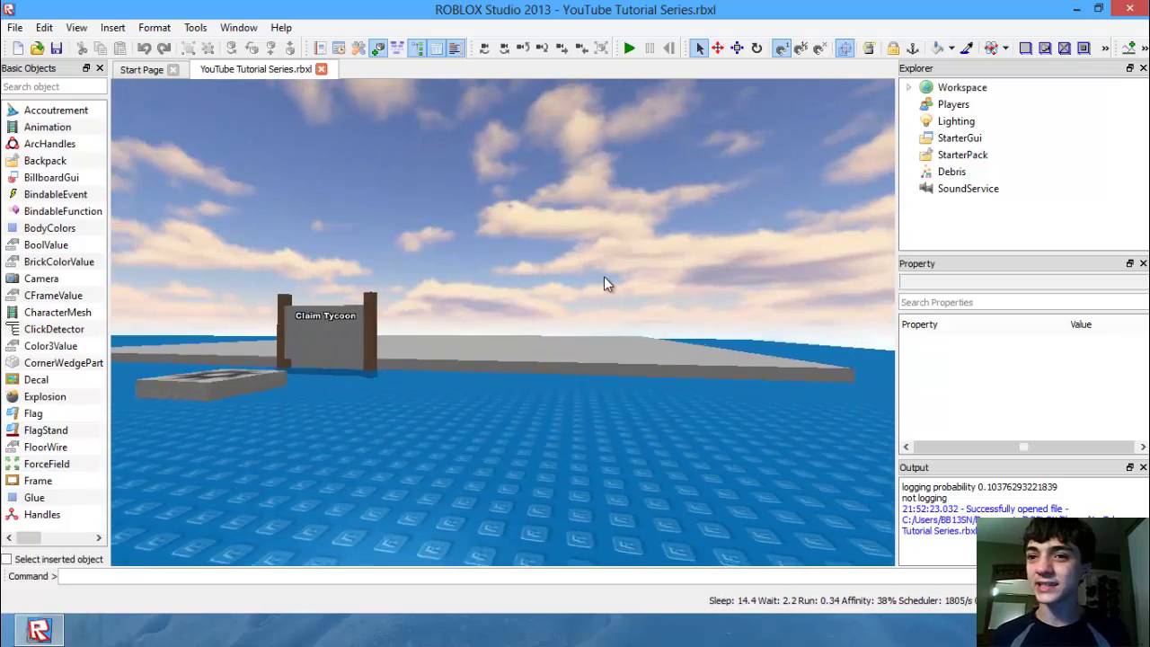
key("w")
key("w")
key("a")
right_click_drag(606, 272, 610, 292)
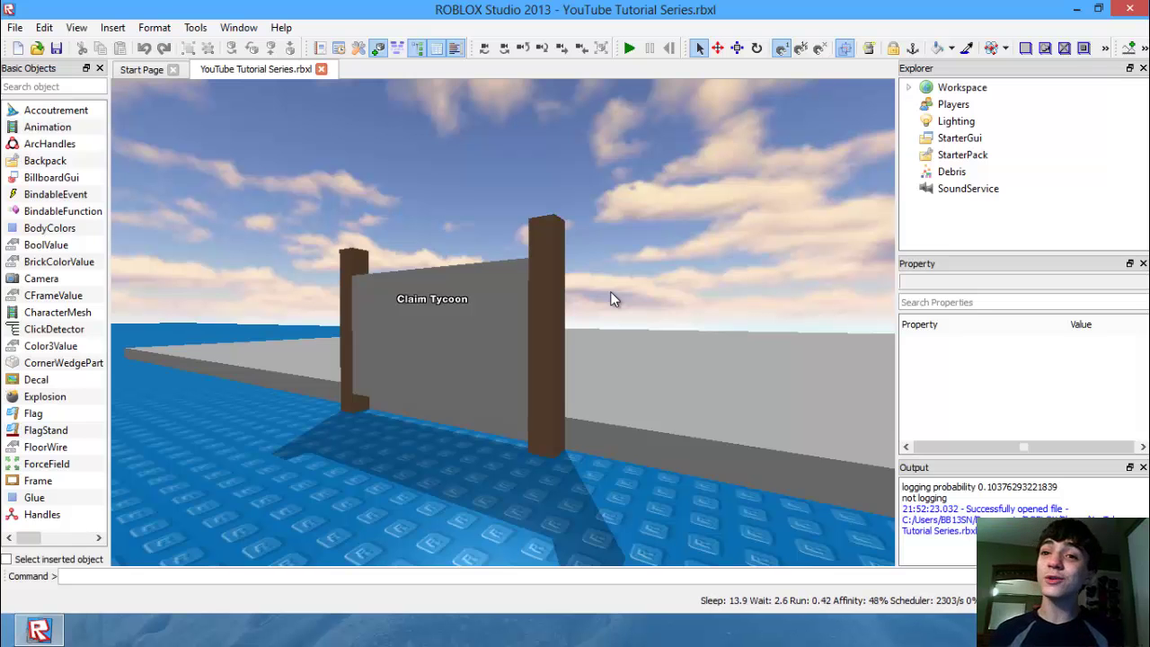
key("w")
key("d")
right_click_drag(611, 291, 583, 304)
key("s")
key("s")
key("s")
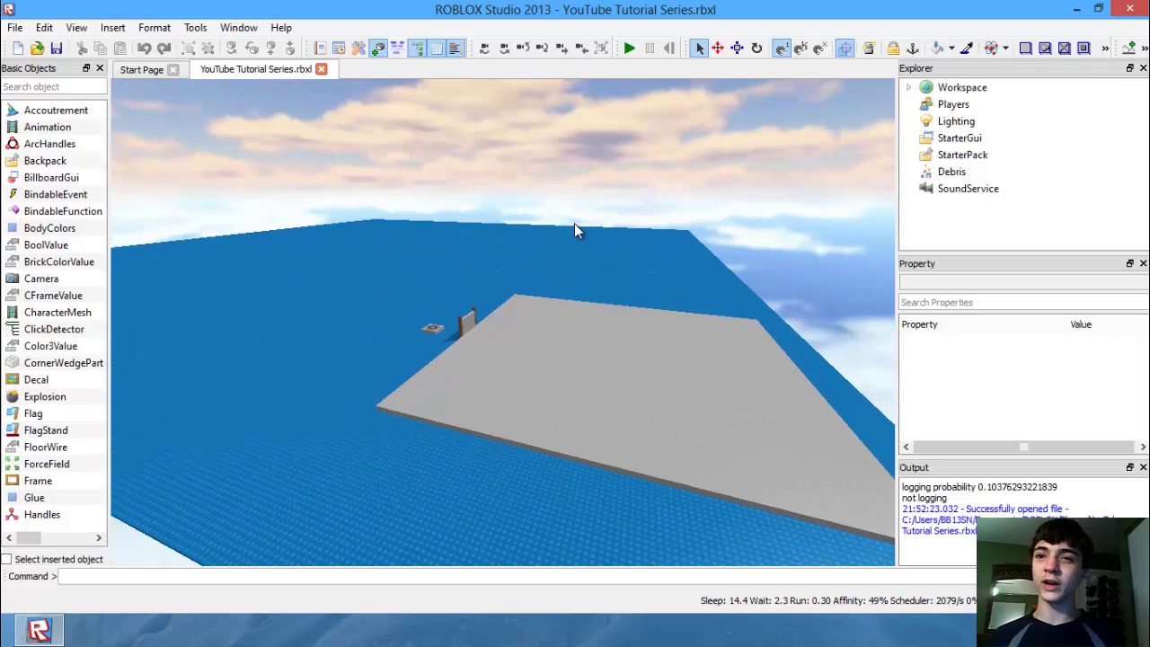
key("w")
key("a")
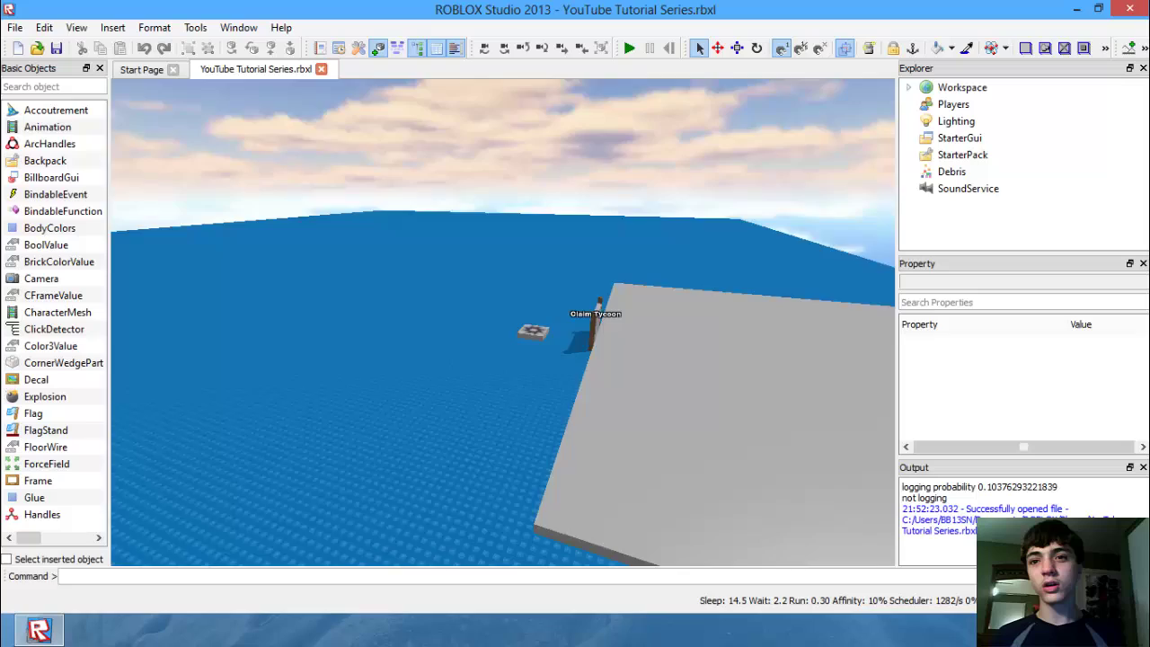
right_click_drag(599, 306, 681, 277)
key("a")
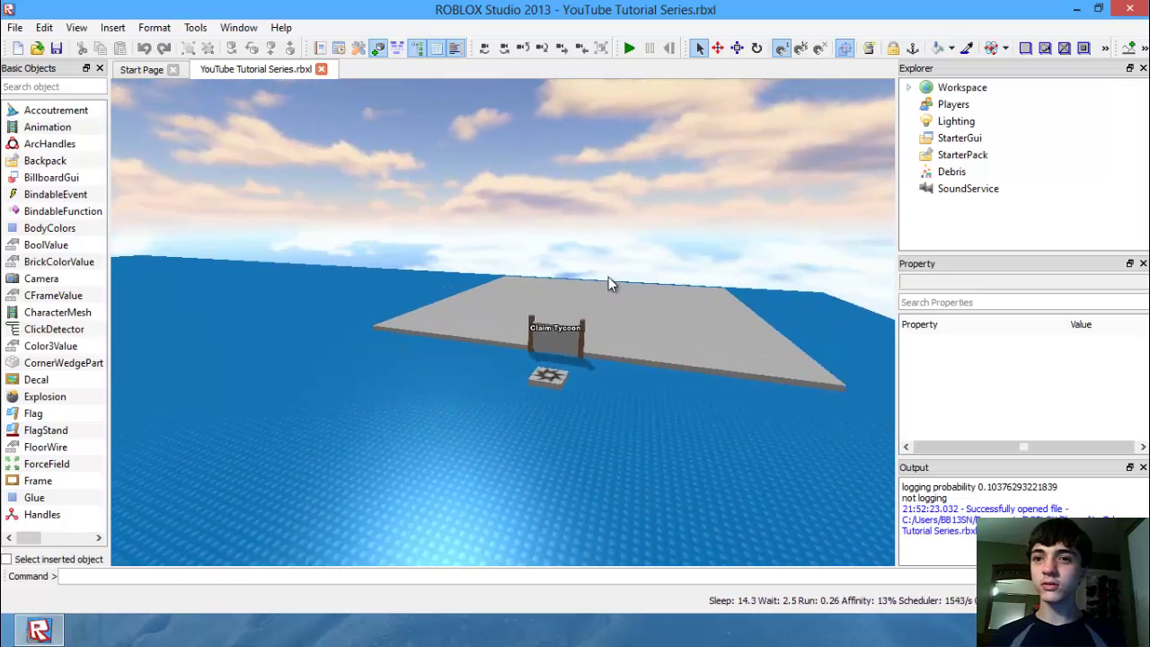
right_click_drag(609, 277, 650, 272)
key("a")
key("a")
key("w")
key("d")
key("s")
key("d")
key("w")
key("d")
key("s")
key("d")
key("w")
key("s")
key("w")
key("d")
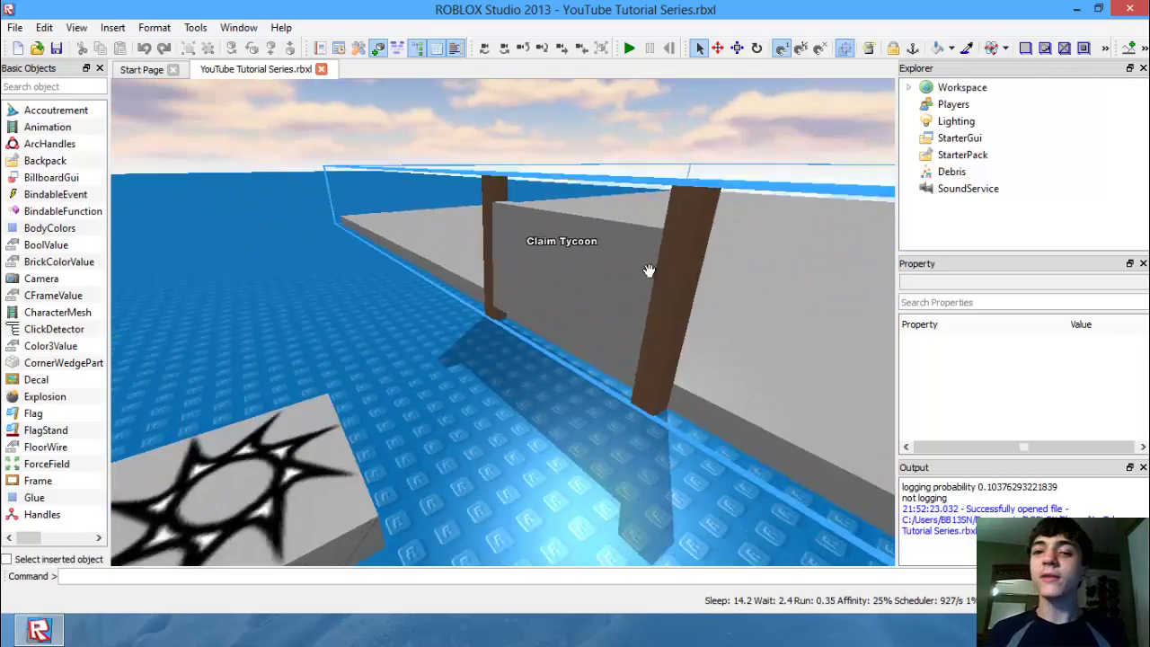
key("s")
key("s")
key("a")
key("w")
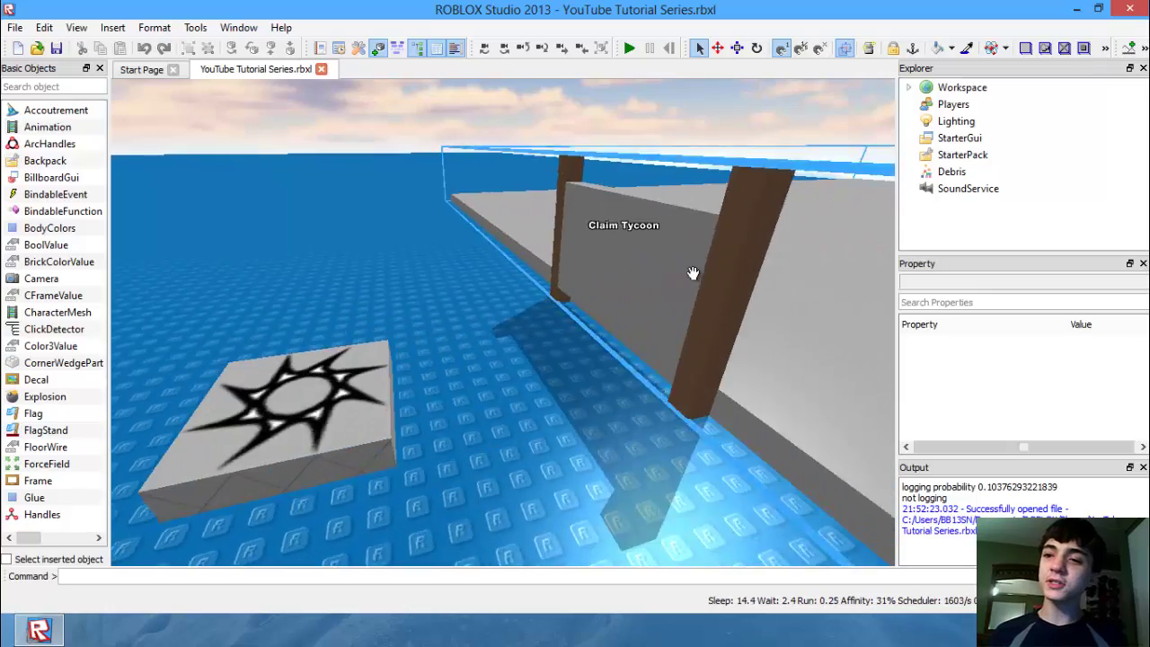
key("s")
key("d")
Select the Tycoon model and expand it in the object tree to reach its parts.
left_click(679, 297)
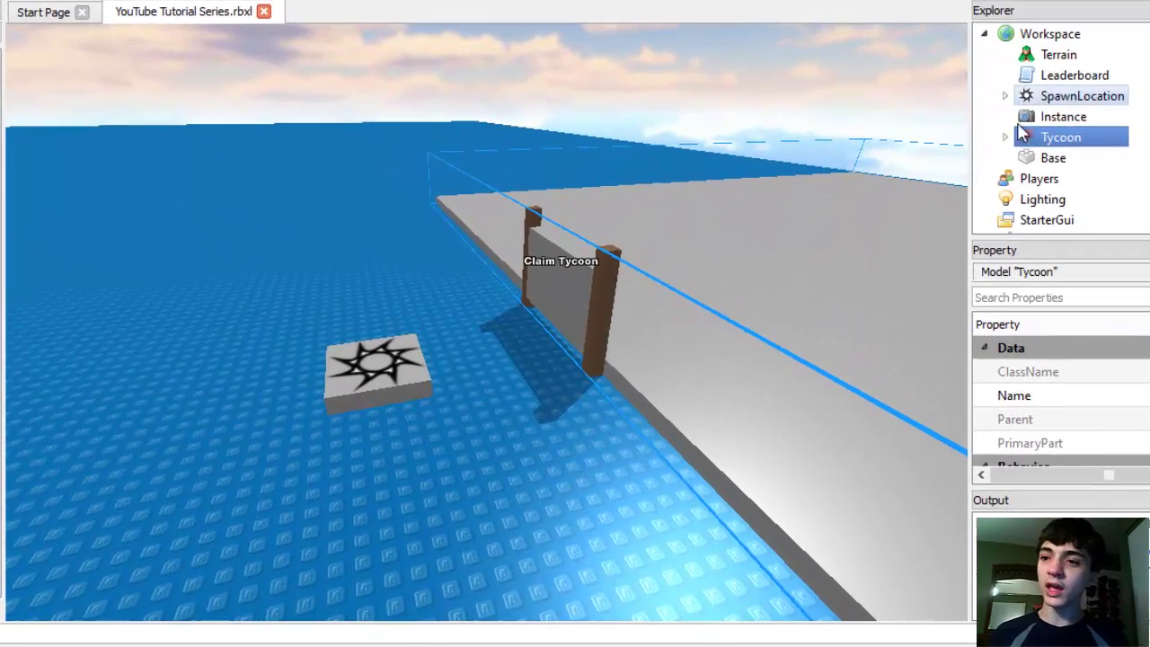
left_click(1005, 138)
scroll(1087, 193, "down", 1)
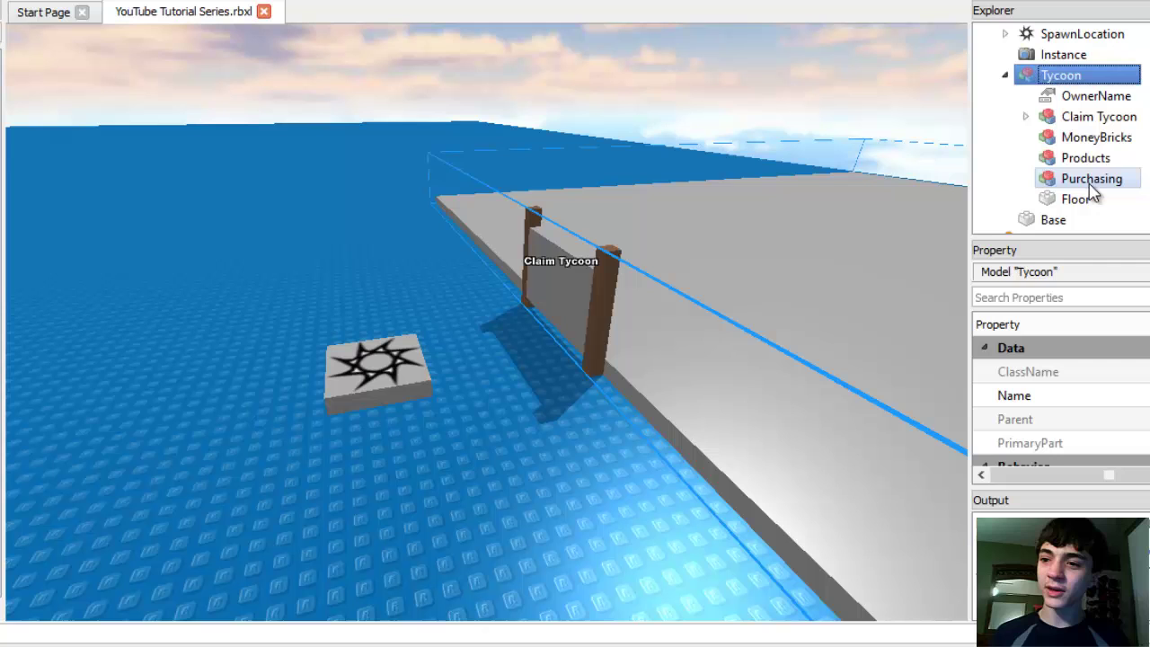
left_click(1085, 201)
left_click(1005, 77)
key("ctrl+c")
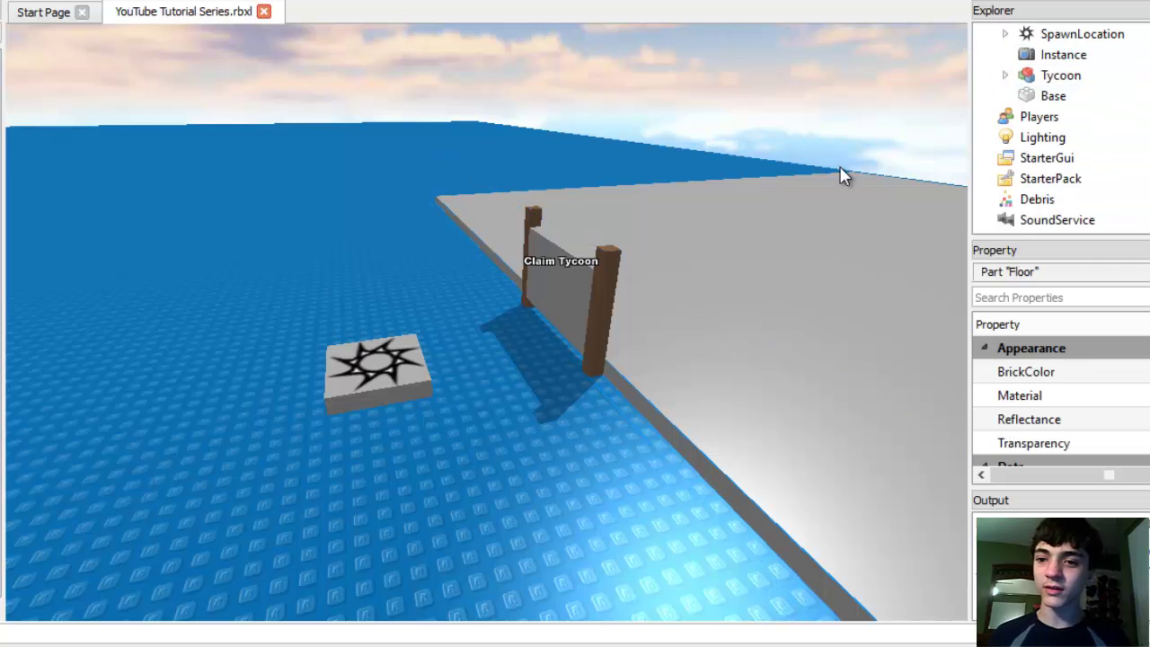
key("ctrl+v")
scroll(656, 207, "up", 3)
left_click(583, 311)
right_click_drag(583, 311, 328, 363)
key("f")
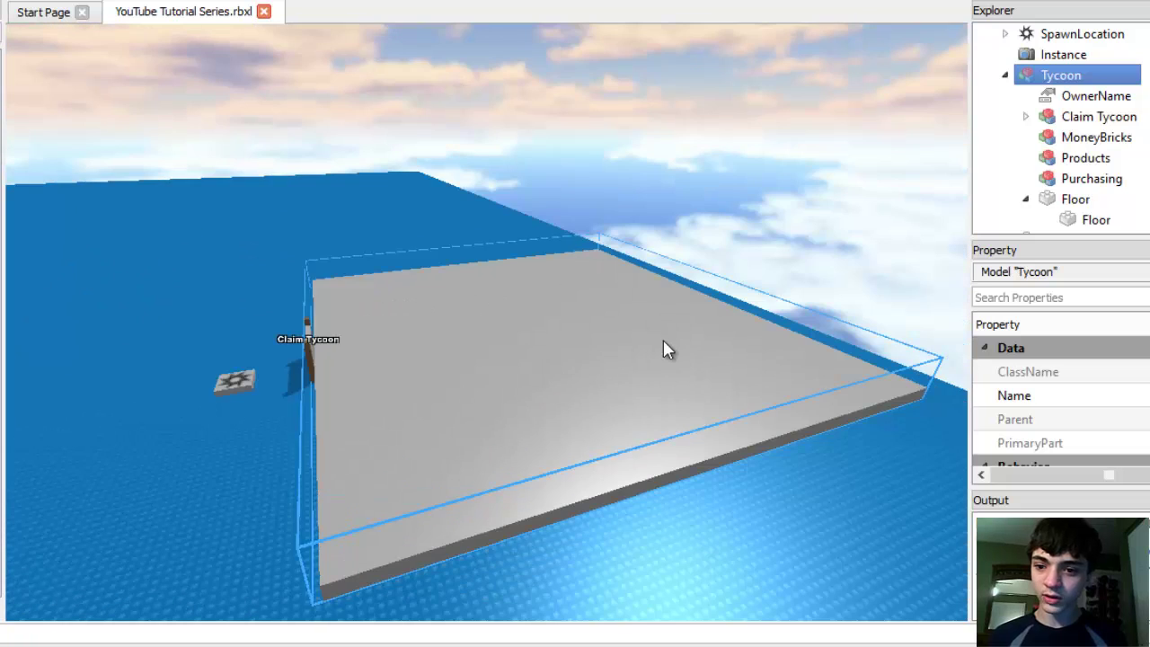
left_click_drag(1072, 219, 1074, 10)
scroll(1145, 143, "down", 2)
key("Delete")
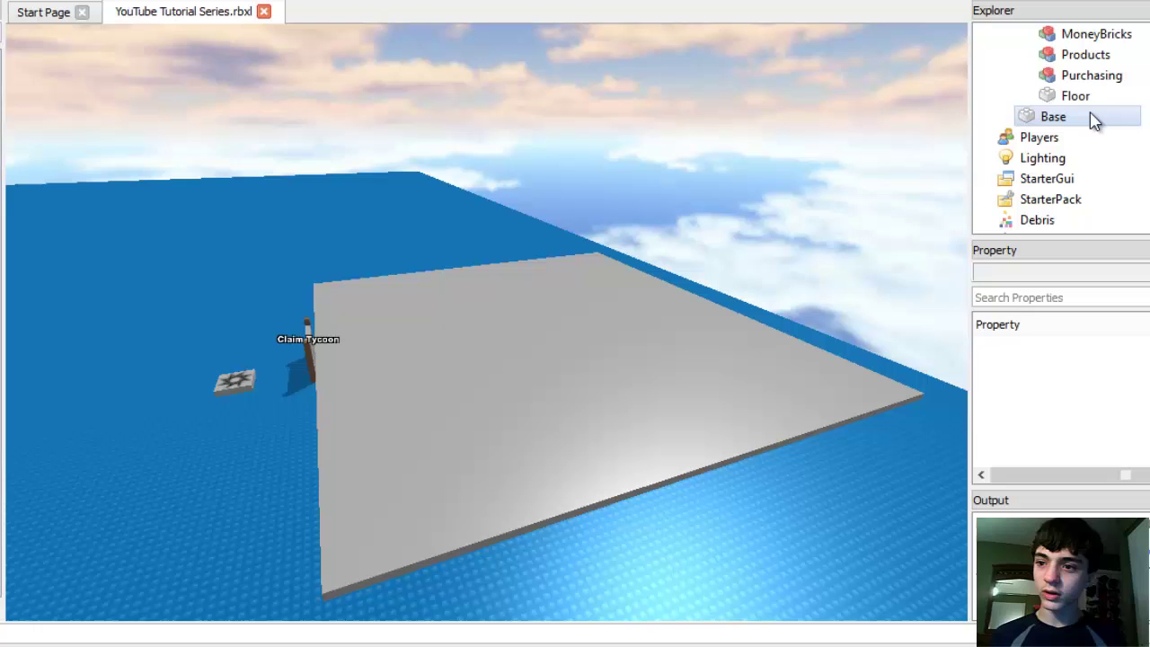
Duplicate the Tycoon's Floor part into the Workspace and move the copy to the open base beyond the spawn location.
left_click(1082, 100)
key("ctrl+c")
key("ctrl+v")
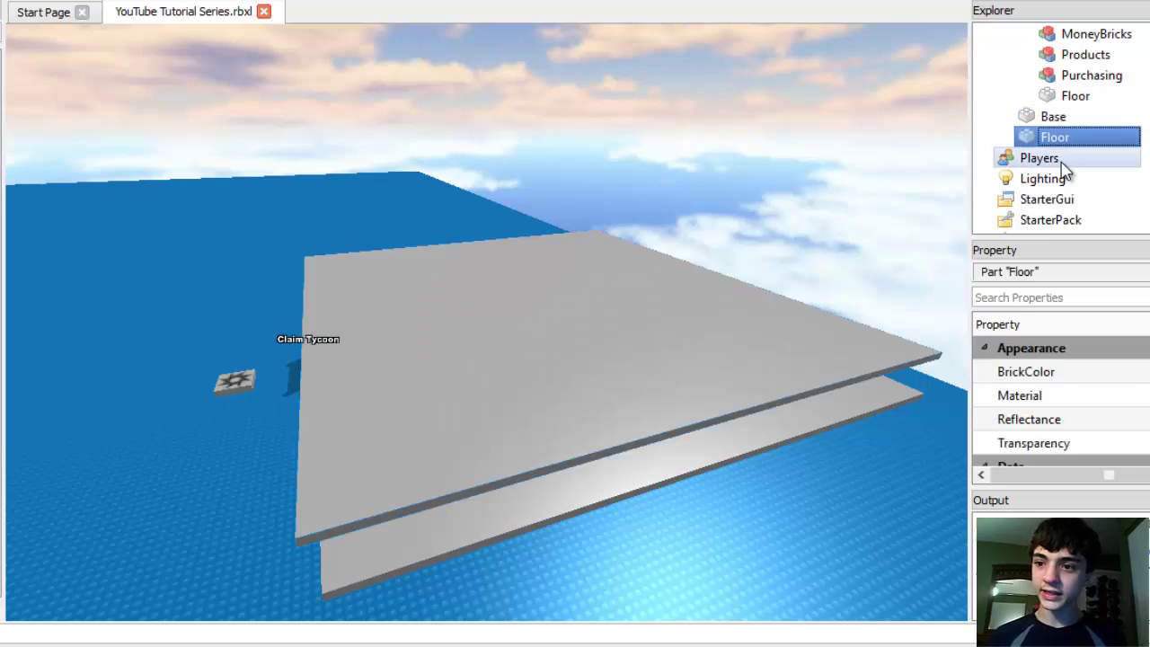
left_click_drag(649, 308, 365, 390)
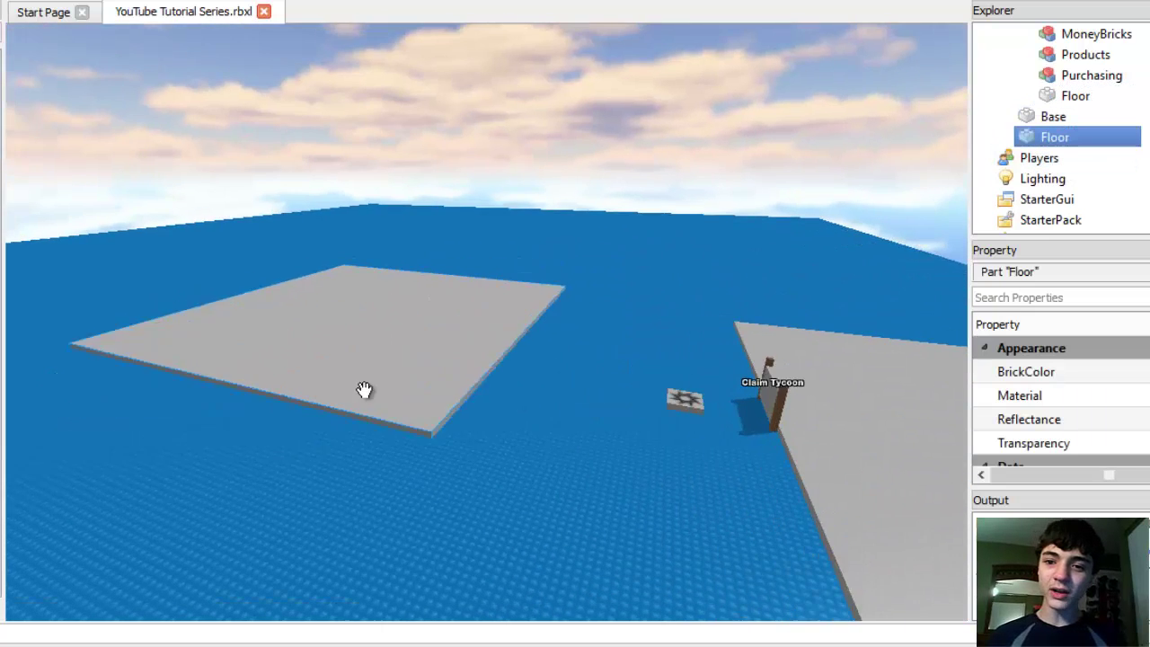
Paste a second copy of the Floor on top of the first copy and activate the Resize tool.
right_click_drag(365, 390, 383, 341)
scroll(342, 346, "down", 2)
key("w")
right_click_drag(534, 98, 364, 180)
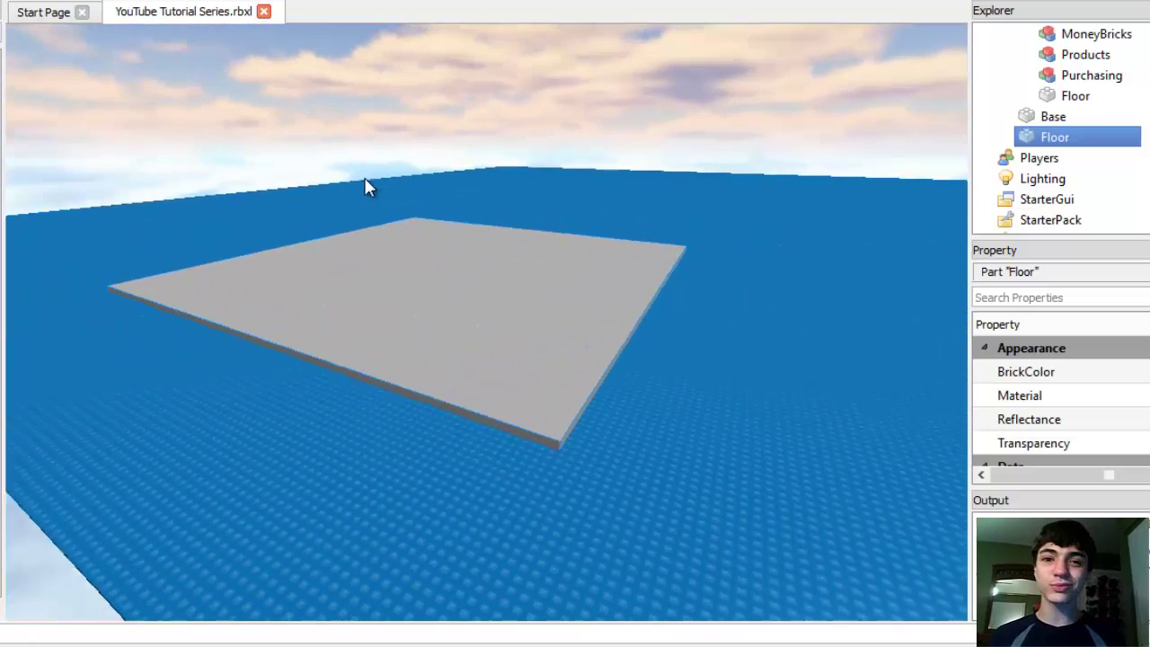
key("d")
right_click_drag(760, 21, 797, 4)
key("ctrl+v")
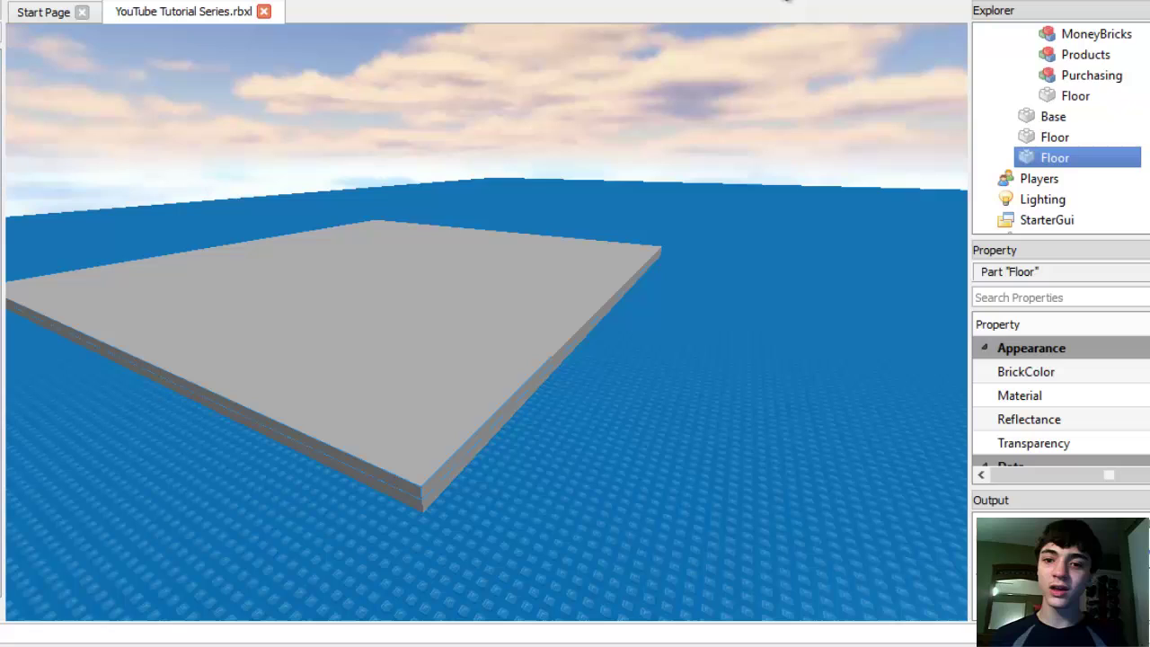
key("ctrl+3")
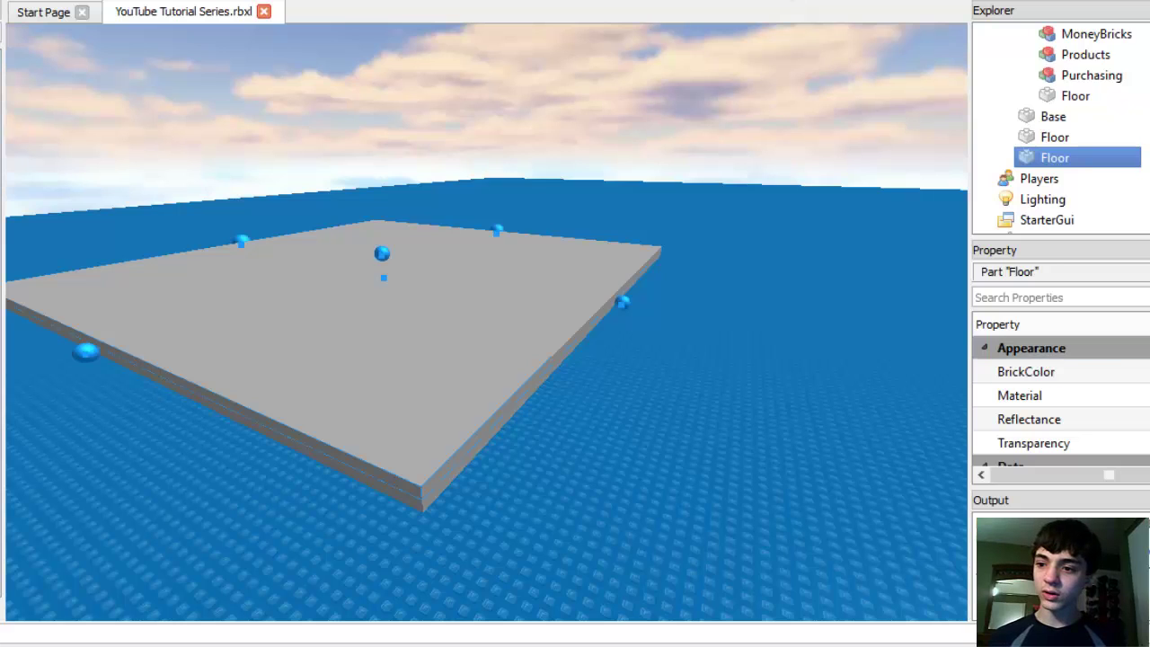
Widen the property columns to reach the values and rename both copied Floor parts as Part.
left_click_drag(1149, 319, 1077, 319)
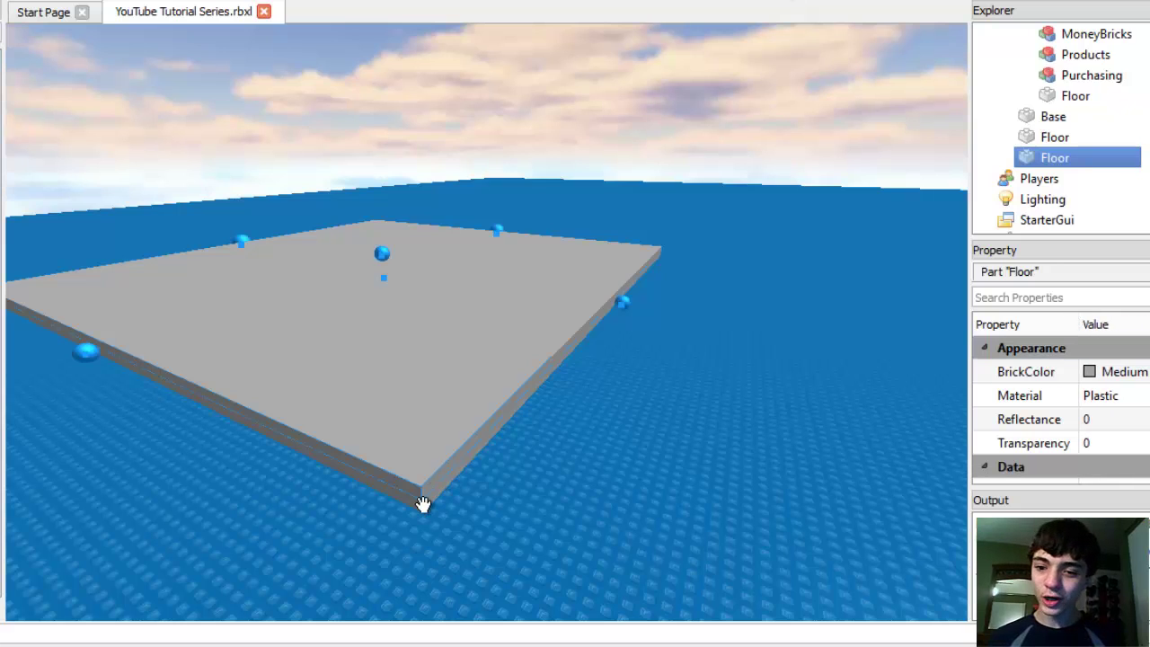
left_click(437, 508)
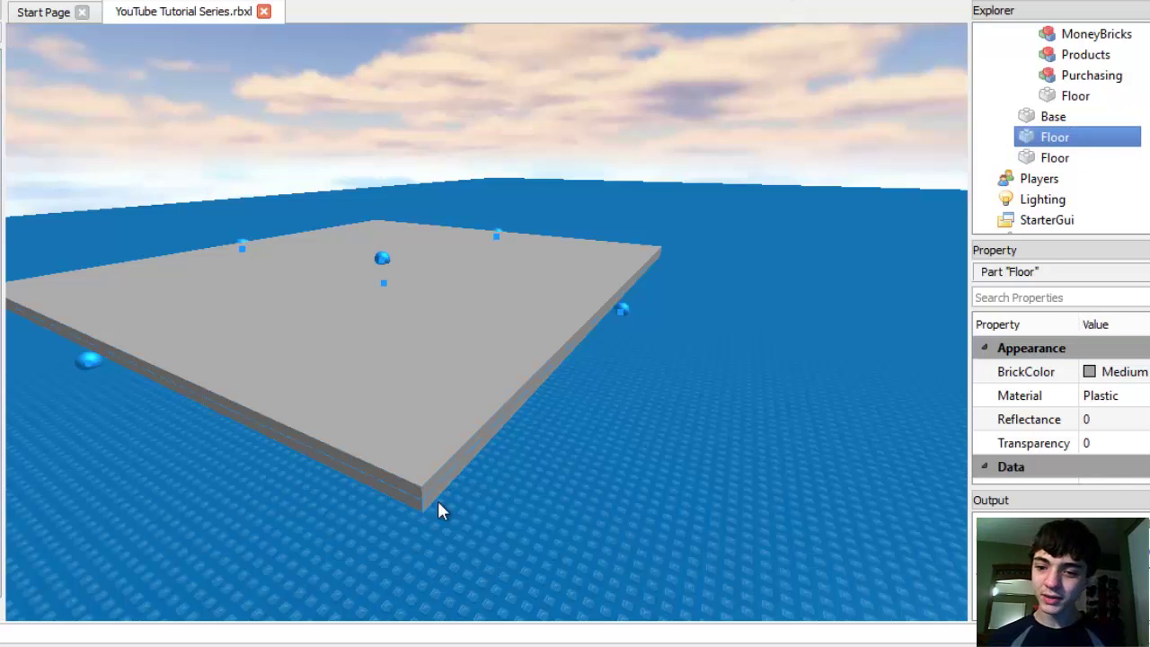
left_click(1094, 160, "ctrl")
scroll(1061, 404, "down", 6)
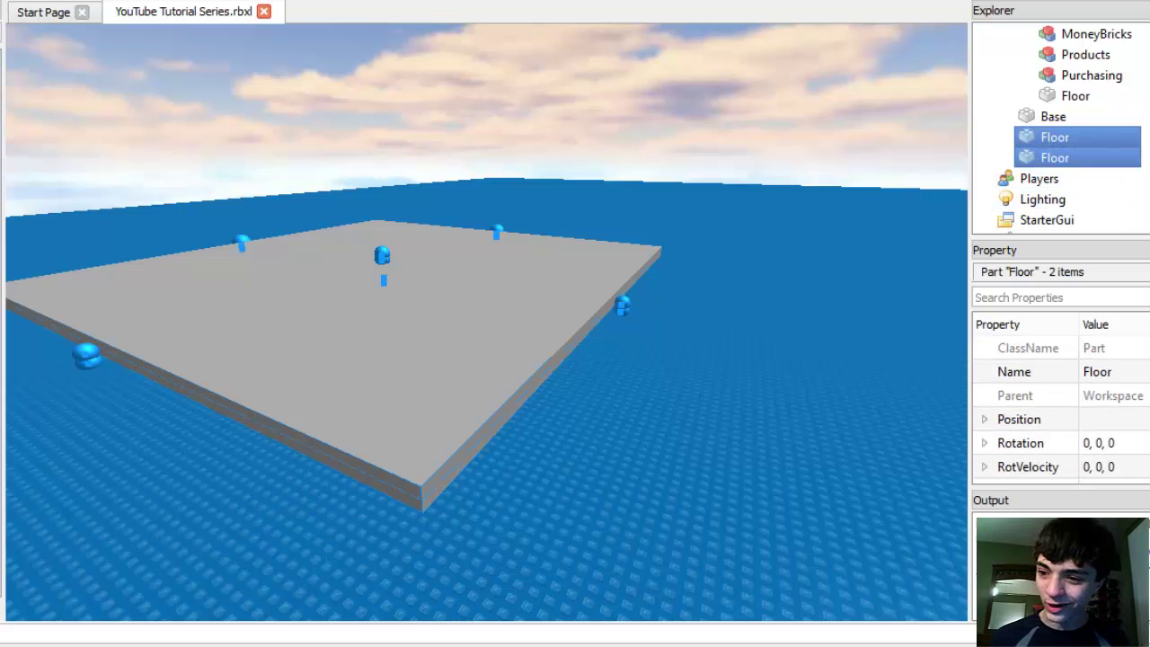
left_click(1097, 372)
type("Part")
key("Return")
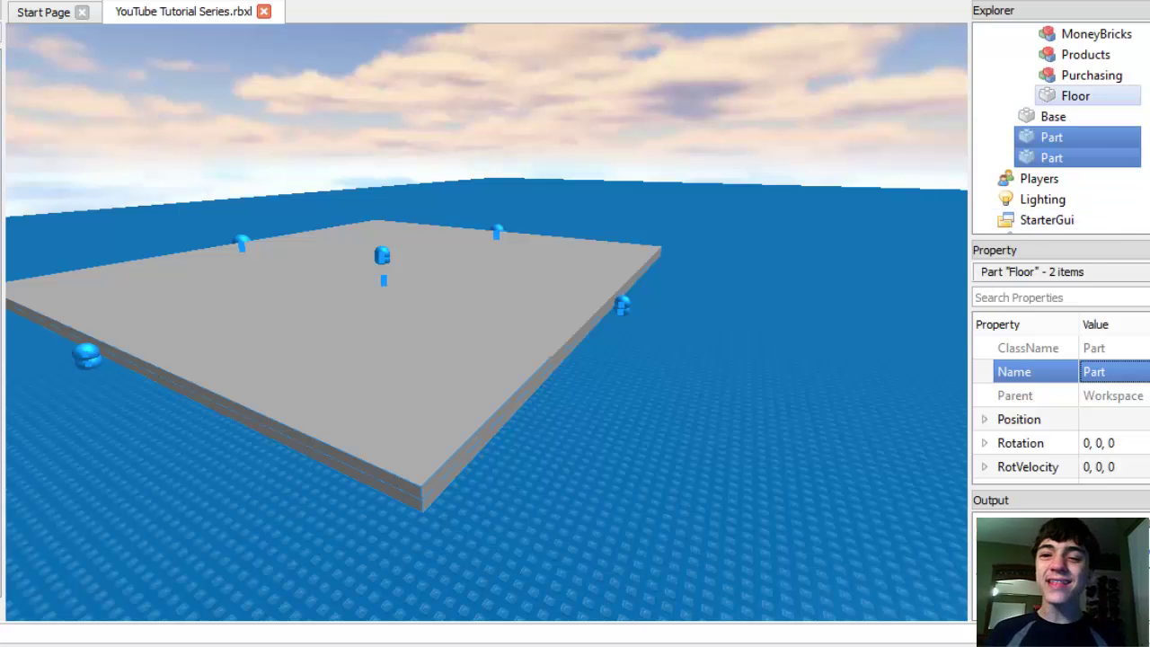
Shift the upper copied slab slightly off the lower one and set its Size to 3, 1.2, 3.
left_click(1115, 112)
left_click_drag(471, 334, 516, 331)
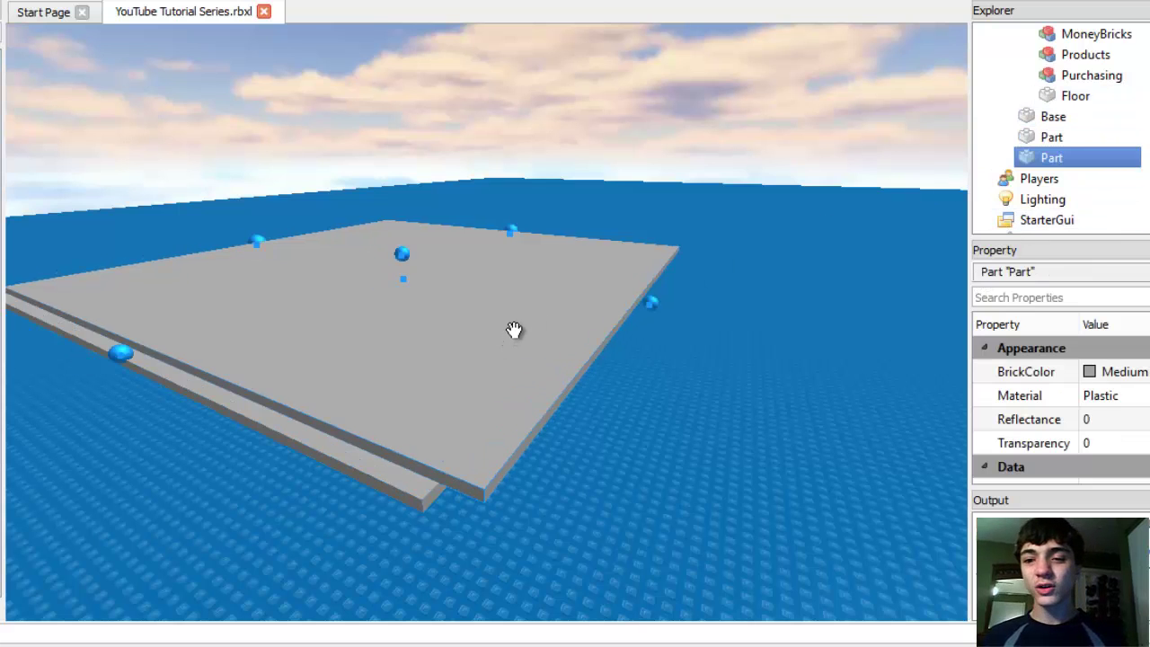
scroll(557, 322, "down", 2)
scroll(578, 315, "up", 1)
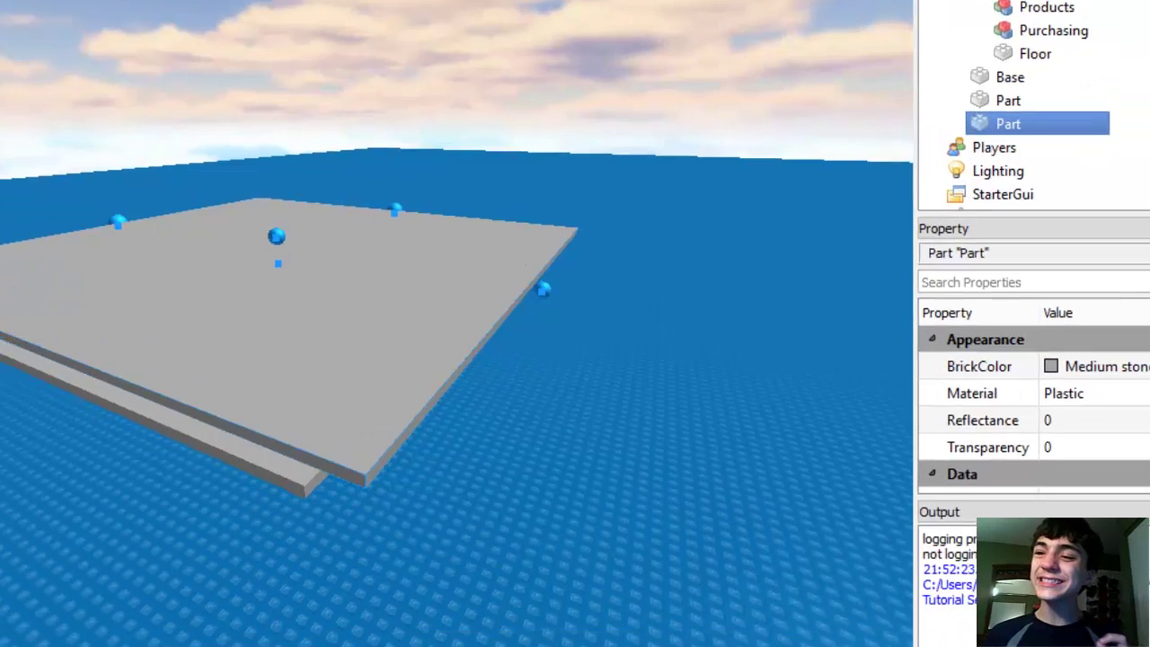
scroll(1061, 404, "down", 5)
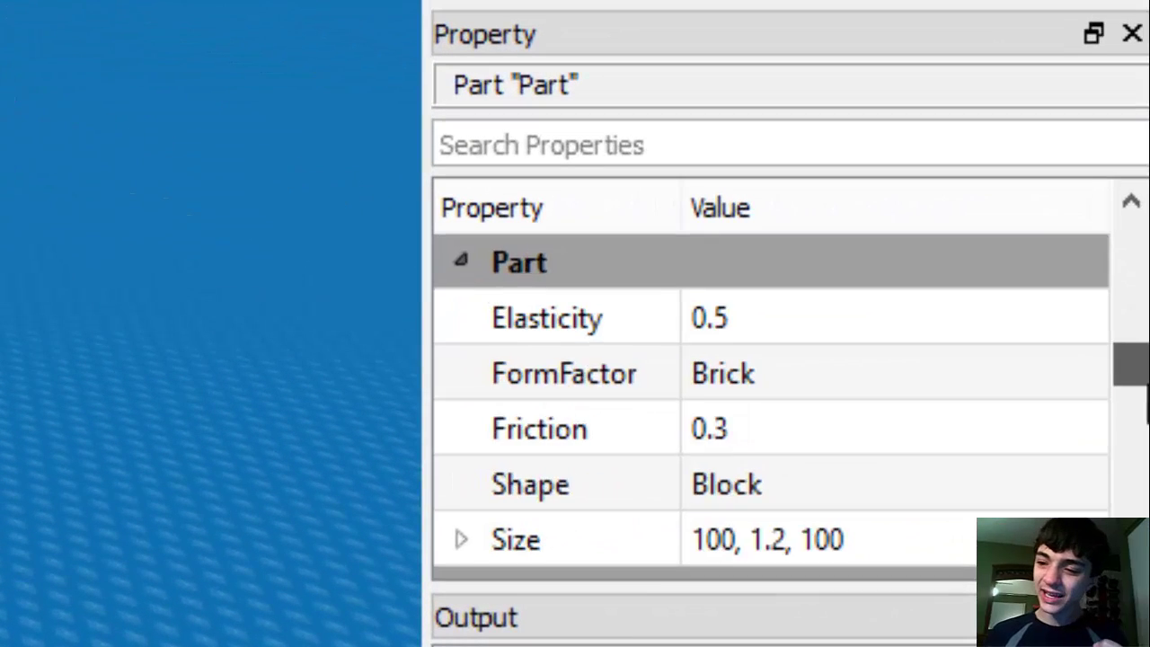
scroll(977, 390, "down", 1)
left_click(988, 375)
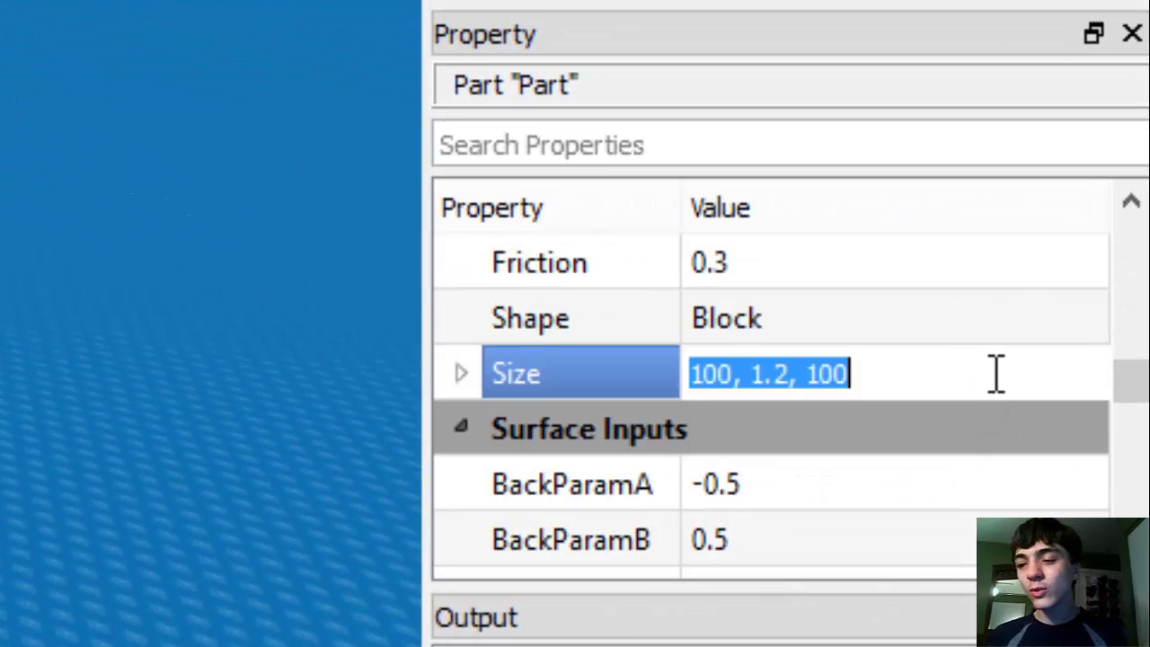
left_click(997, 375)
key("BackSpace")
key("BackSpace")
key("BackSpace")
type("3")
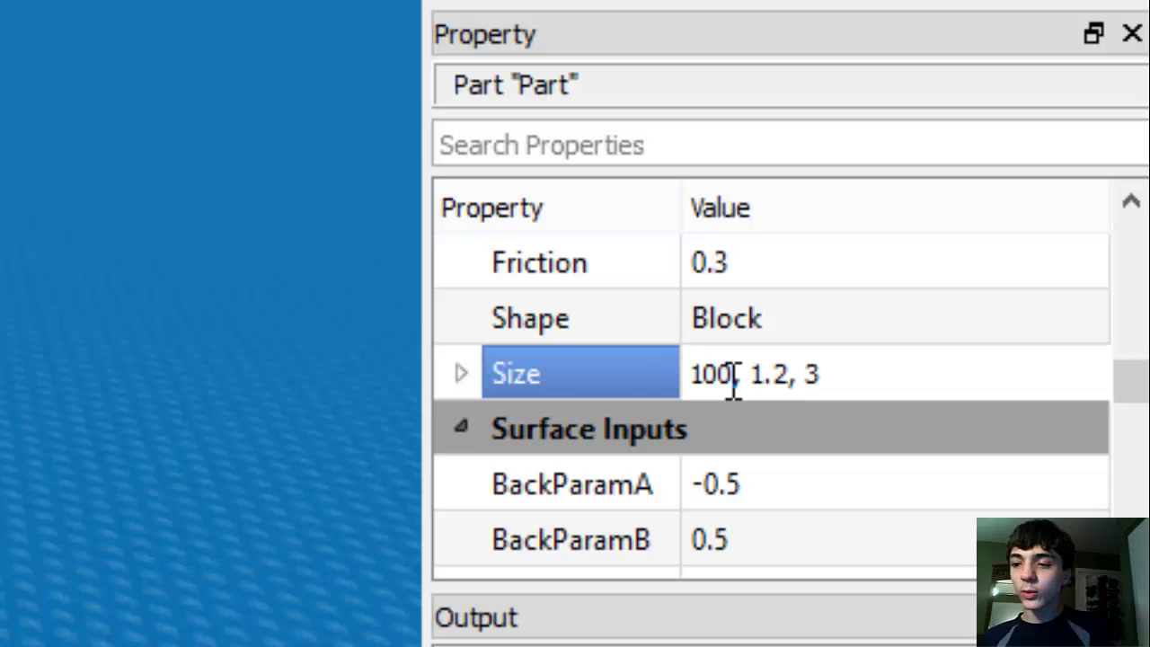
double_click(714, 374)
type("3")
key("Return")
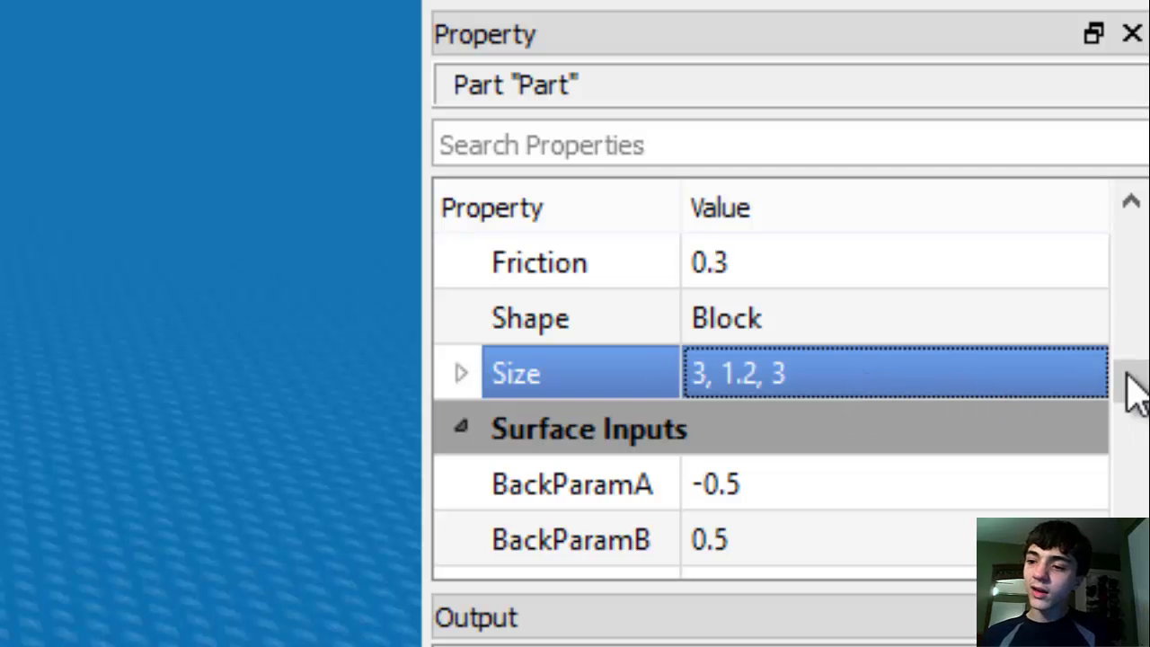
Set the small part's BrickColor to Bright red.
left_click_drag(1130, 386, 1117, 231)
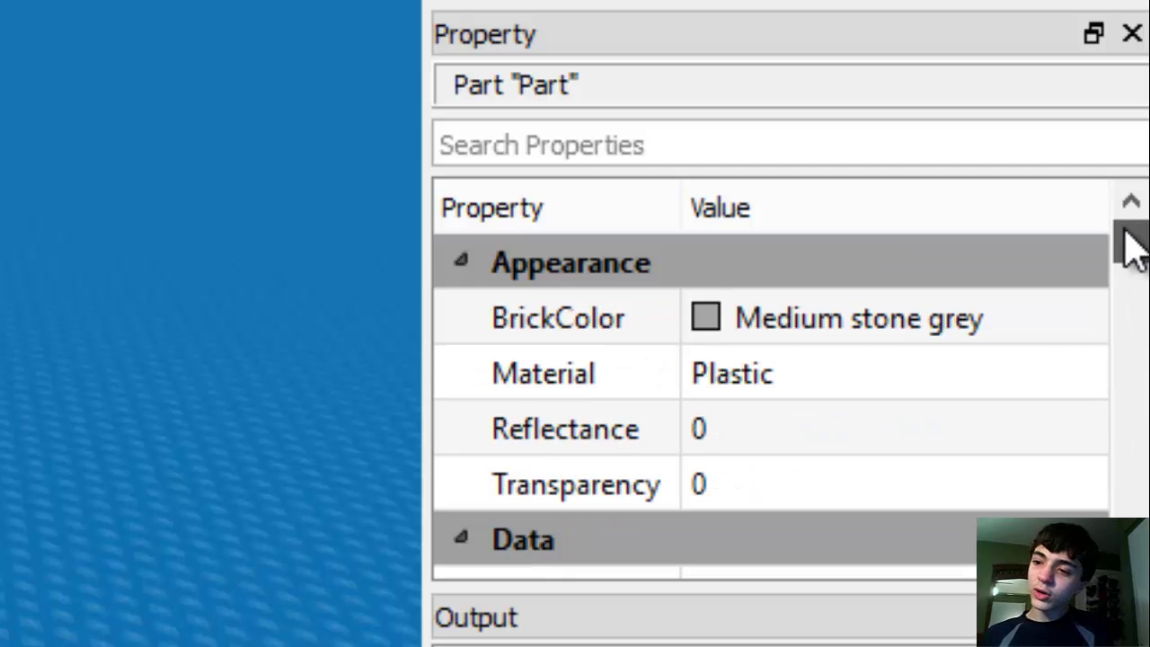
left_click(1065, 310)
left_click(1083, 320)
left_click(709, 404)
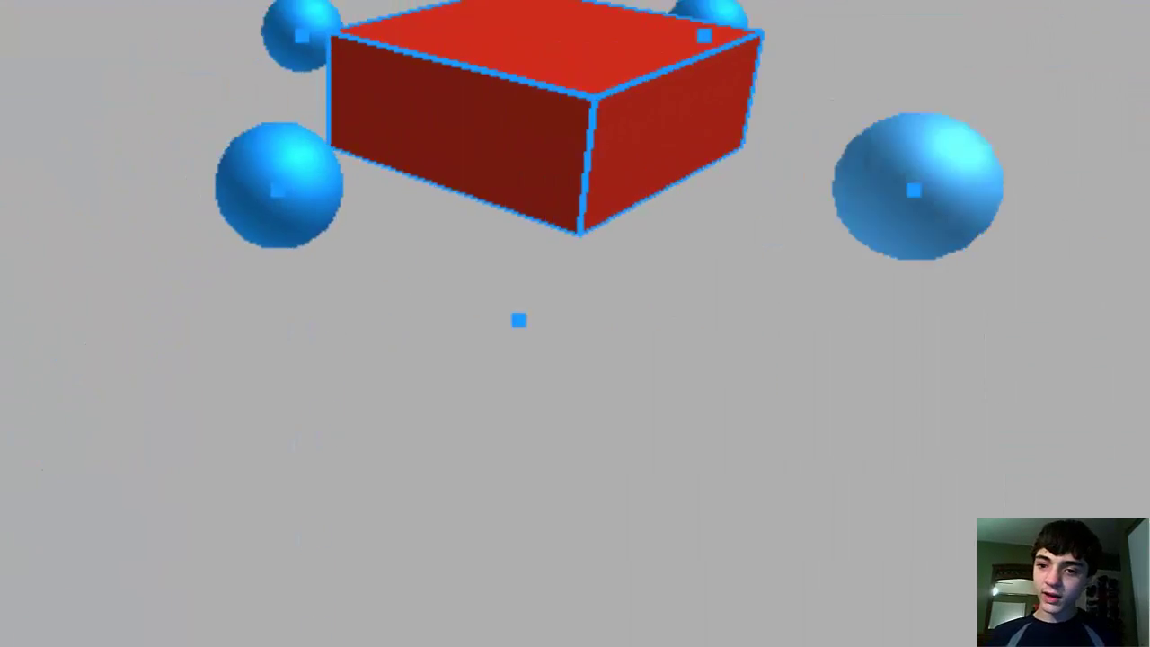
Round the red block with a cylinder-shaped mesh and reduce its height to form a thin disc.
right_click_drag(971, 225, 897, 194)
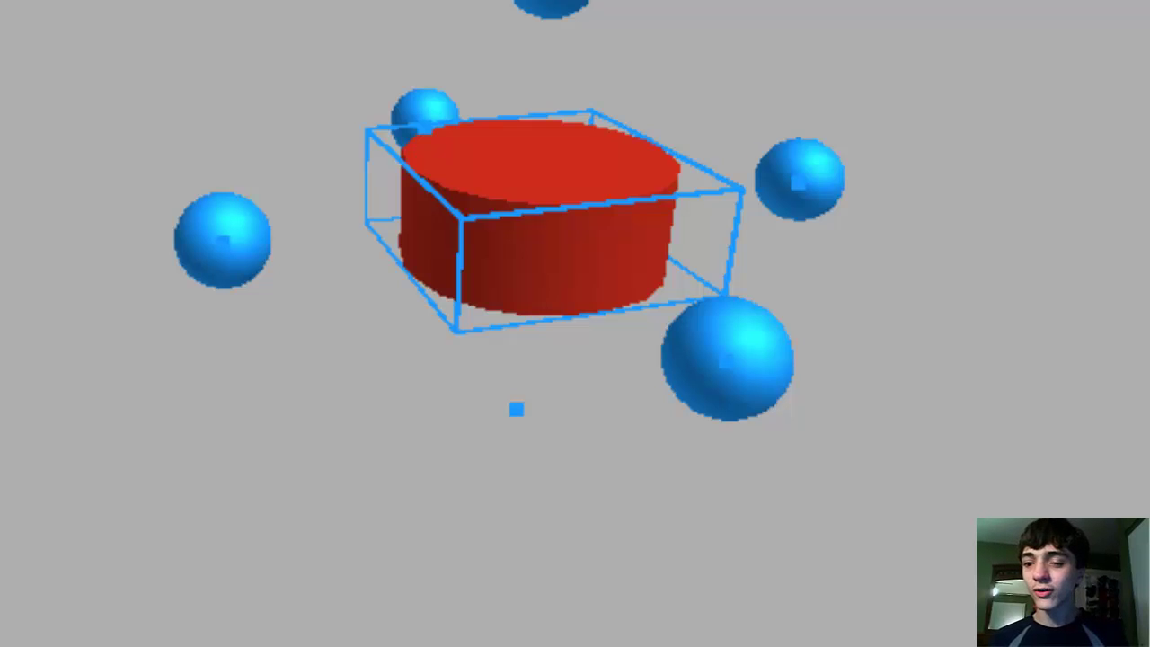
left_click_drag(552, 5, 590, 98)
right_click_drag(591, 98, 651, 79)
scroll(597, 94, "up", 3)
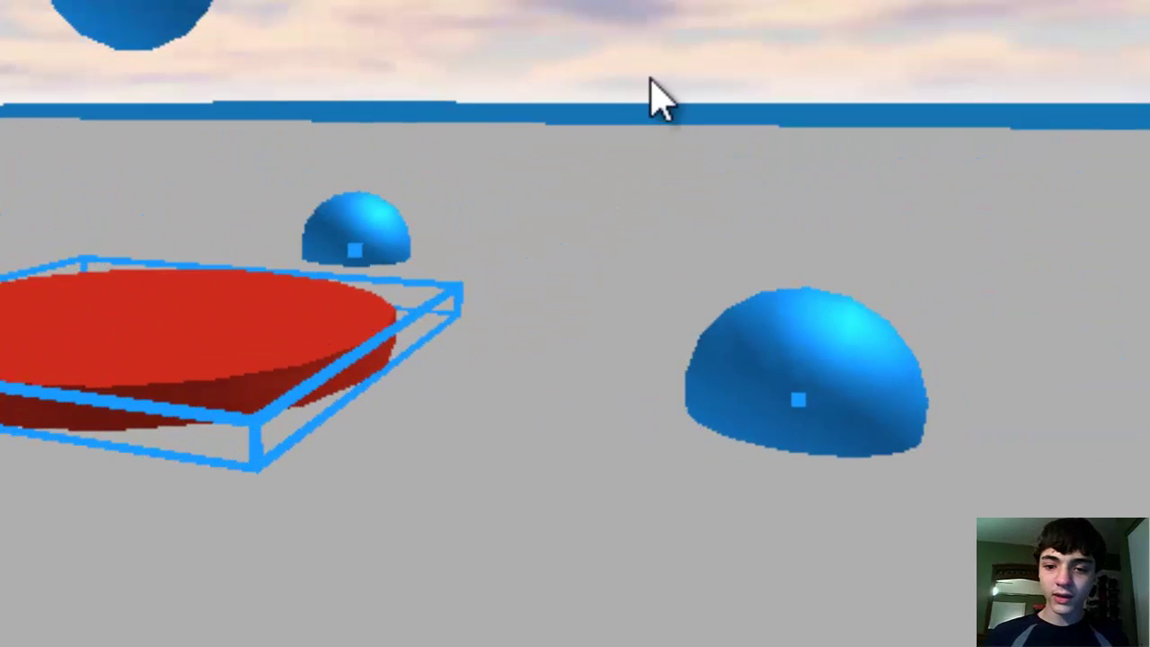
left_click(651, 79)
Move the red disc off the grey slab onto the open blue base beside it.
scroll(651, 79, "down", 4)
scroll(650, 80, "up", 1)
left_click(317, 276)
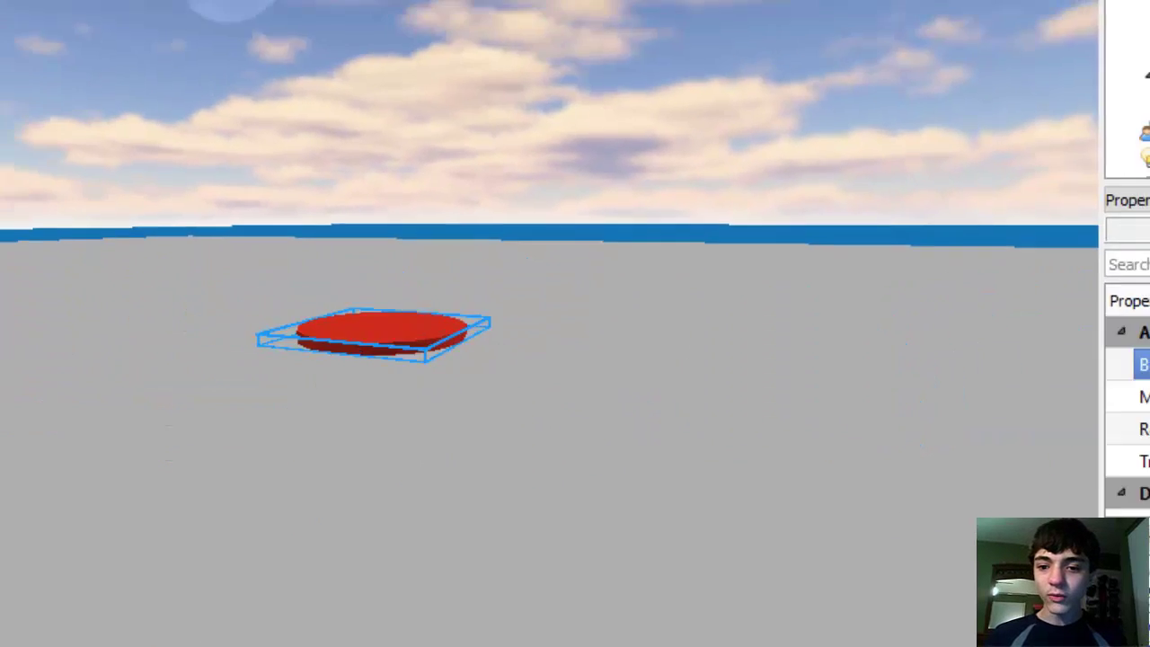
left_click_drag(382, 333, 674, 392)
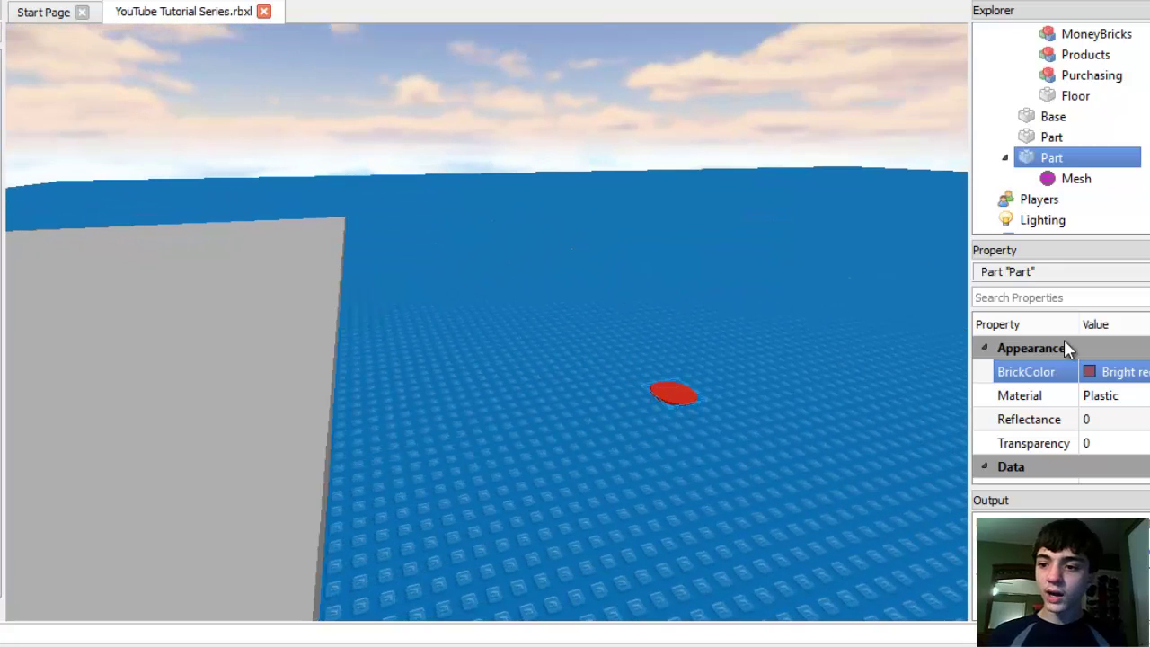
Rename the red disc part as Head.
scroll(1115, 404, "down", 2)
scroll(1115, 405, "up", 1)
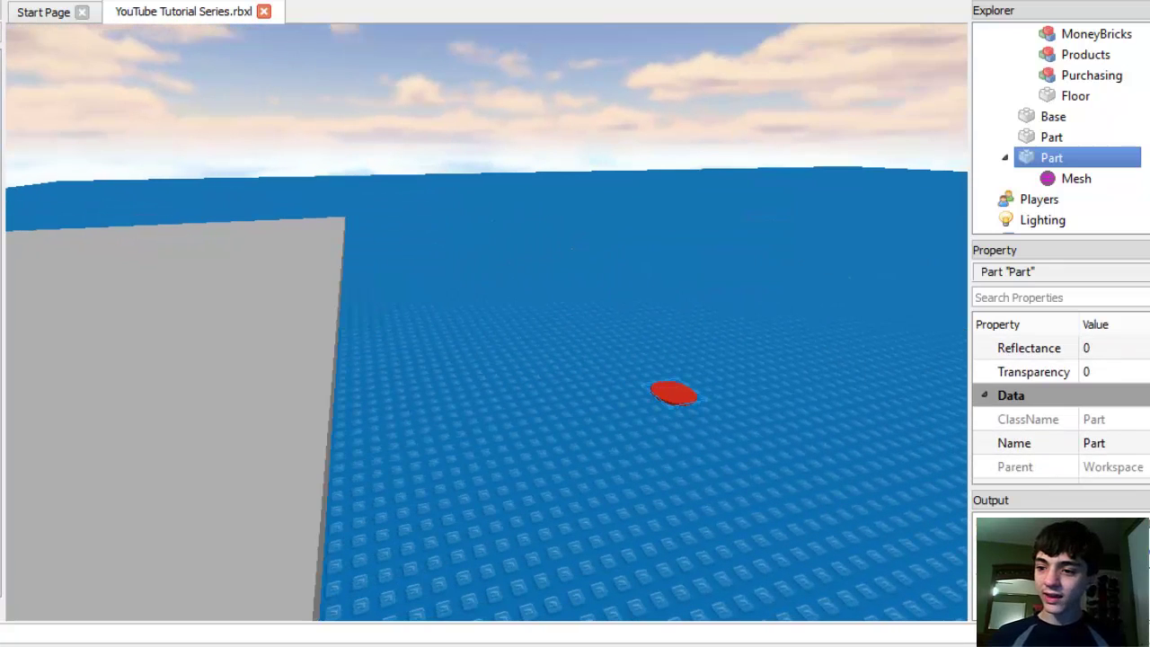
left_click(1114, 443)
key("Return")
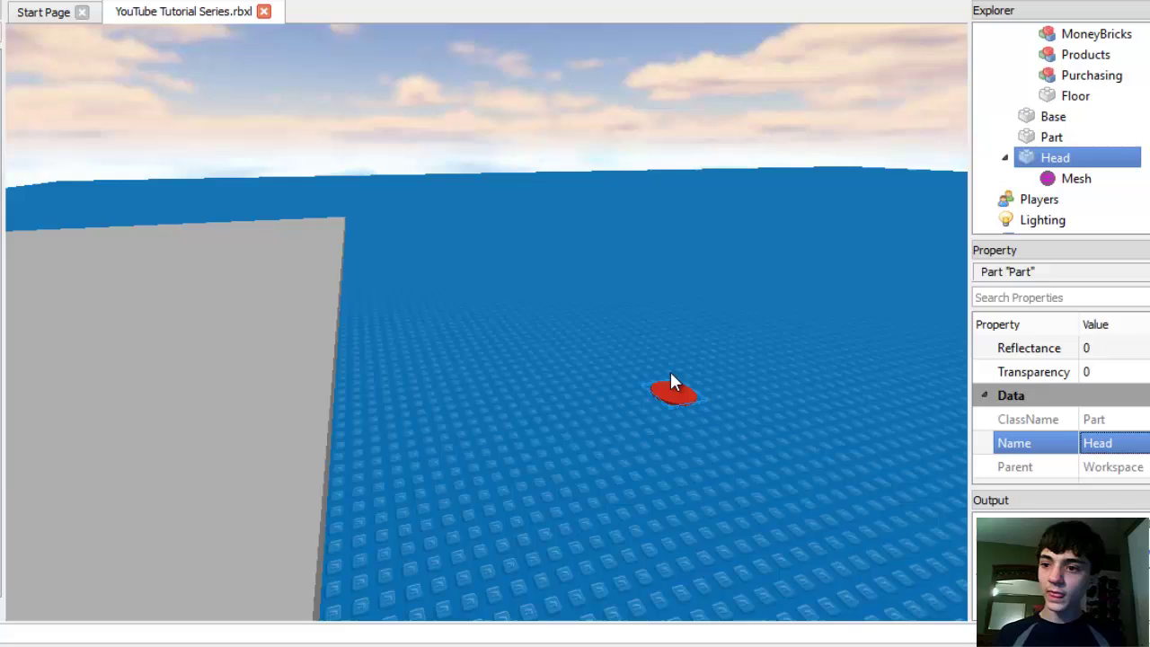
Duplicate the Tycoon's empty Purchasing model into the Workspace.
key("d")
key("w")
left_click(1078, 80)
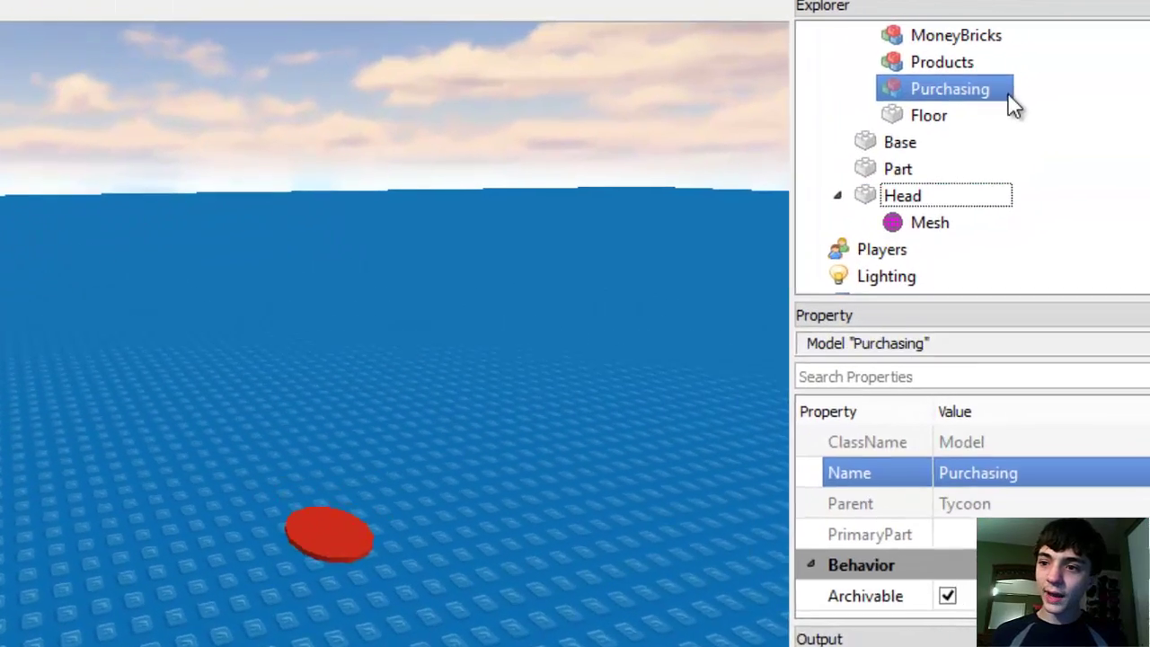
key("ctrl+c")
key("ctrl+v")
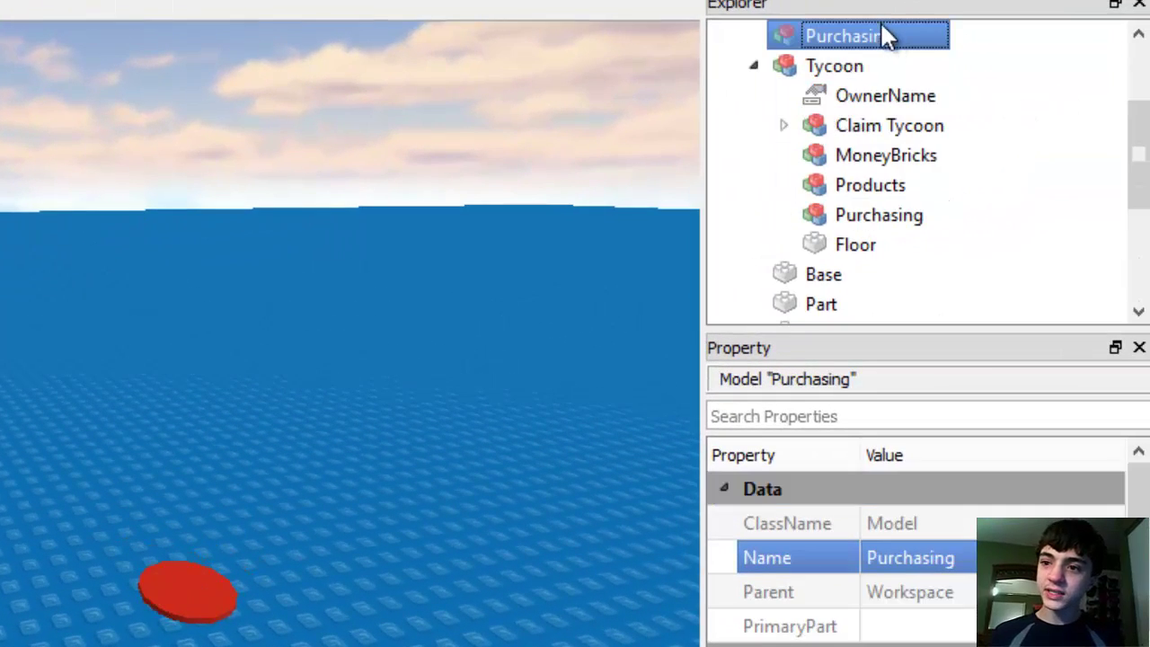
Rename the copied Purchasing model in the Workspace as "Product - Price".
left_click(886, 36)
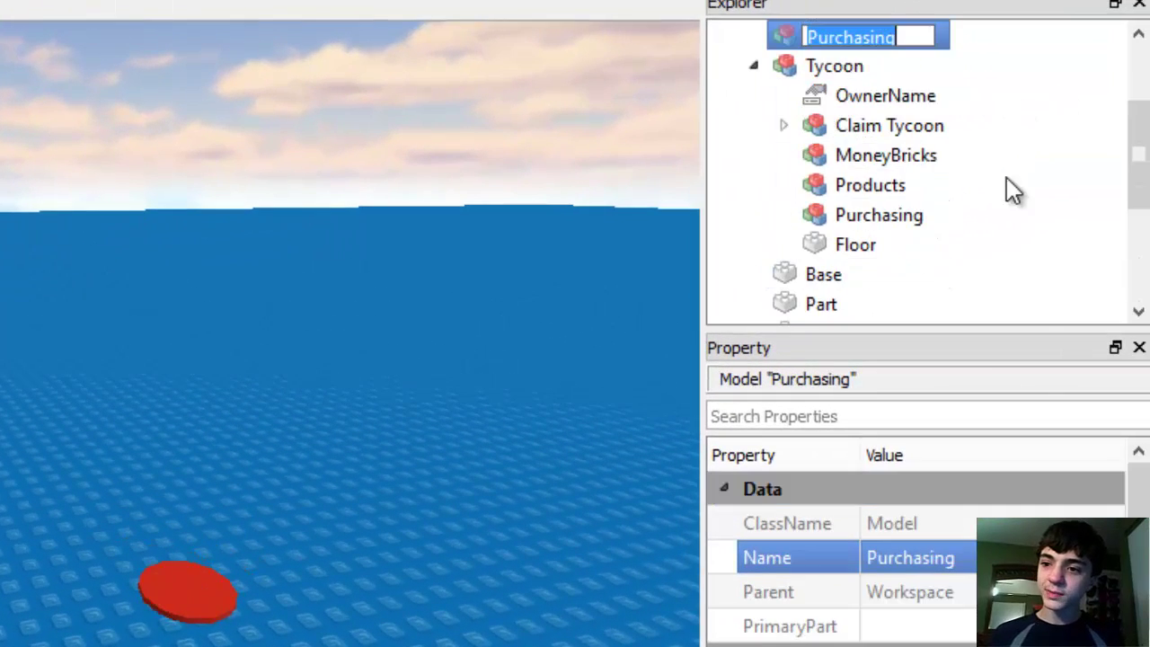
left_click(921, 562)
type("B")
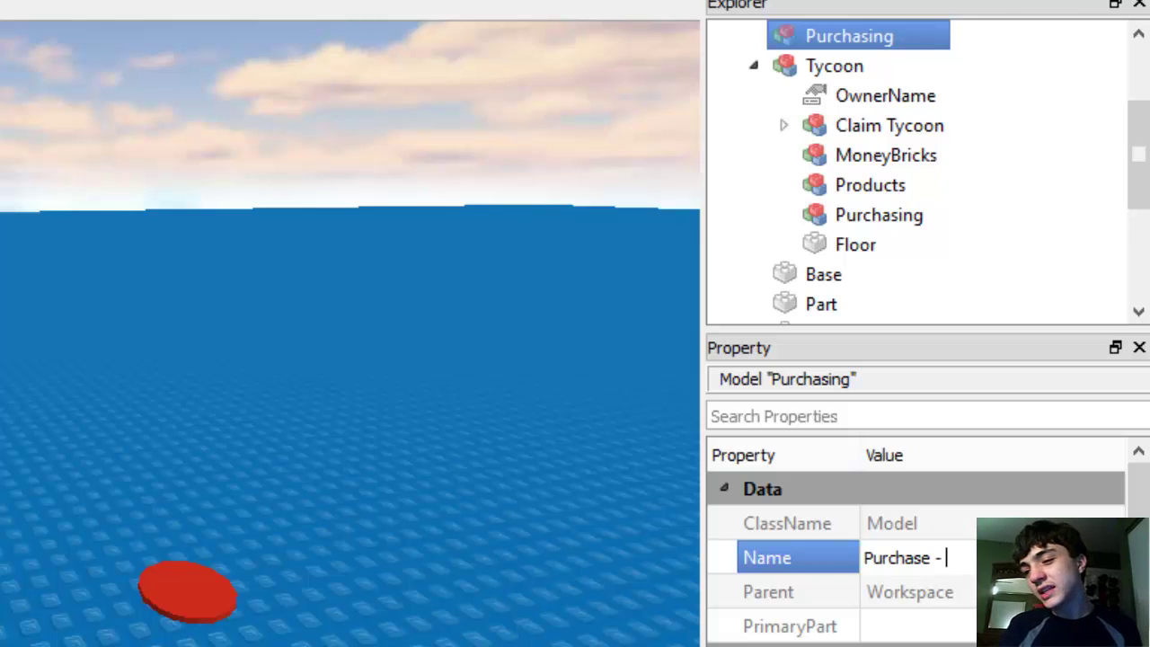
type("ce")
key("Return")
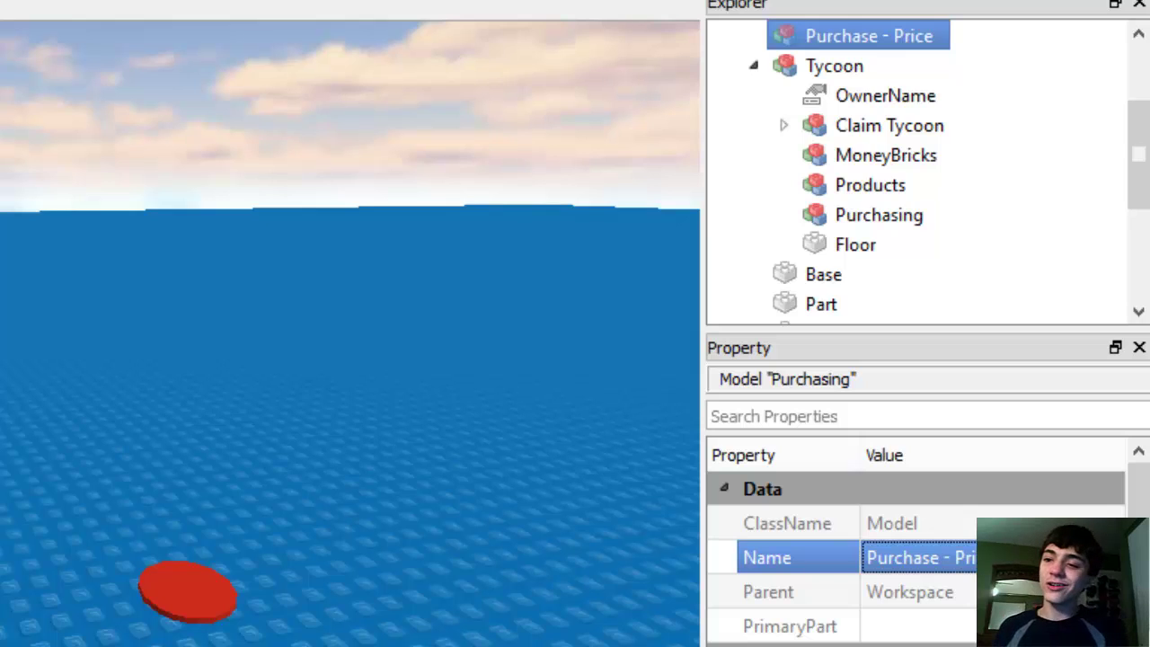
left_click(927, 558)
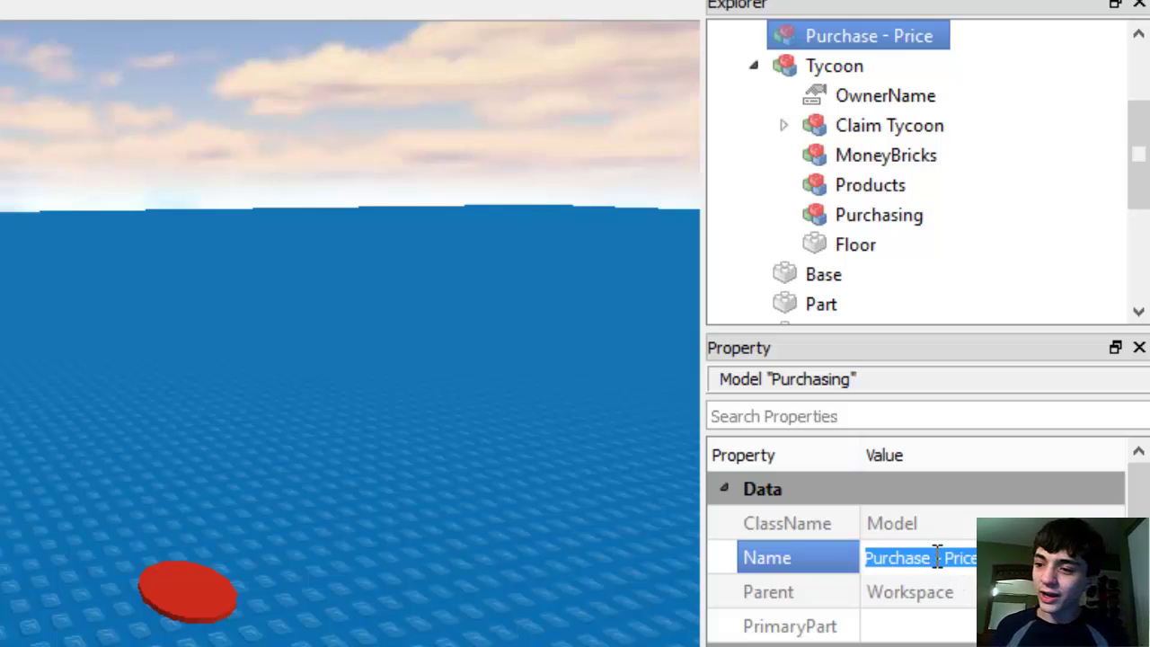
left_click_drag(937, 559, 876, 559)
type("Product")
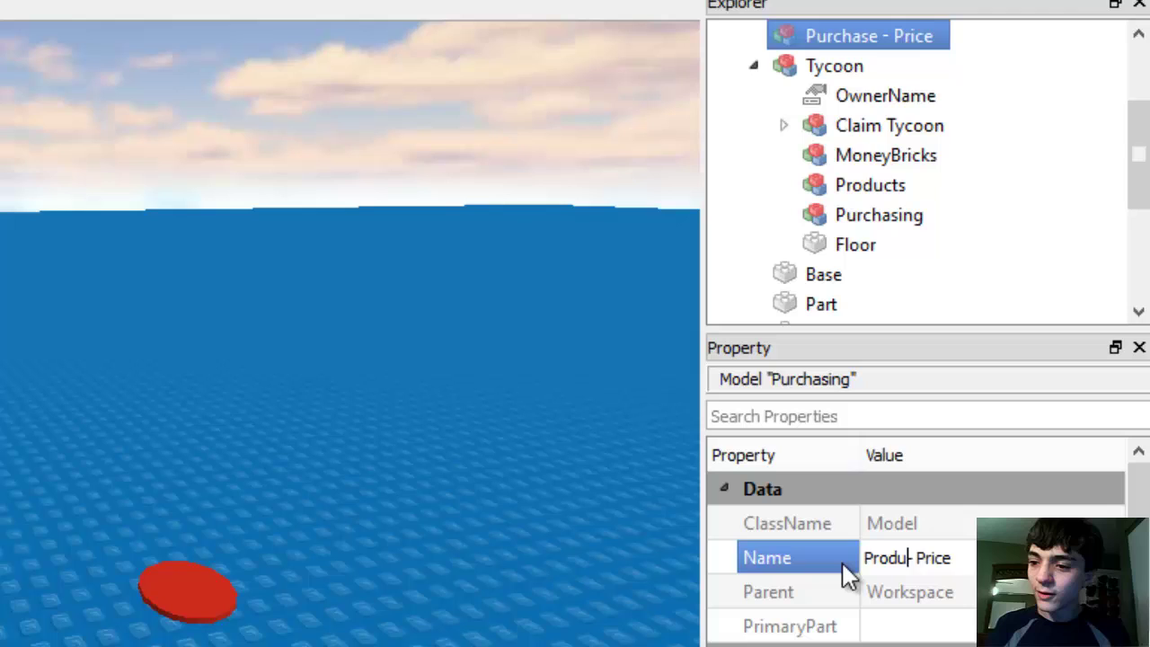
key("Return")
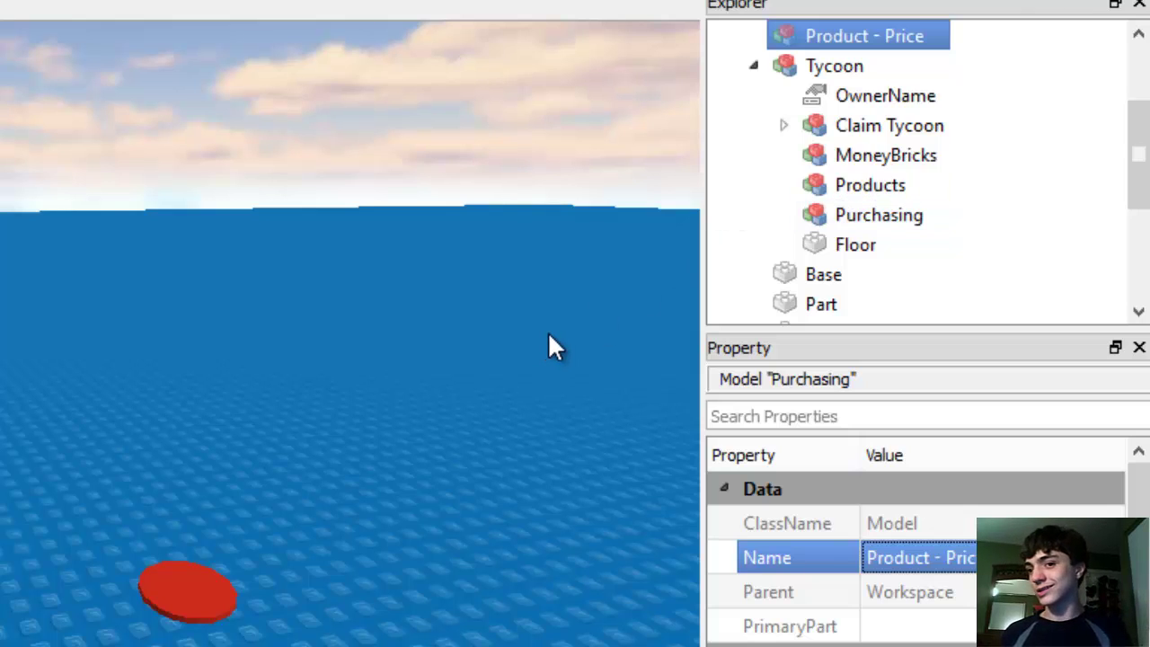
Move the red disc part Head into the Product - Price model.
left_click(1063, 189)
scroll(989, 232, "down", 1)
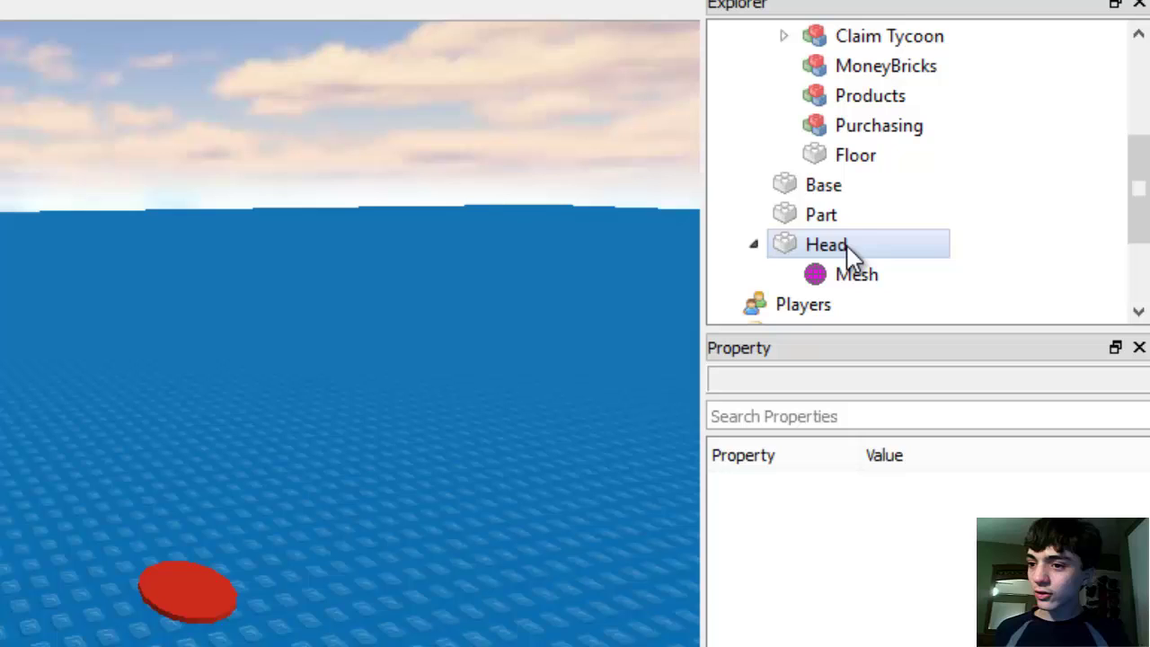
left_click_drag(852, 254, 888, 187)
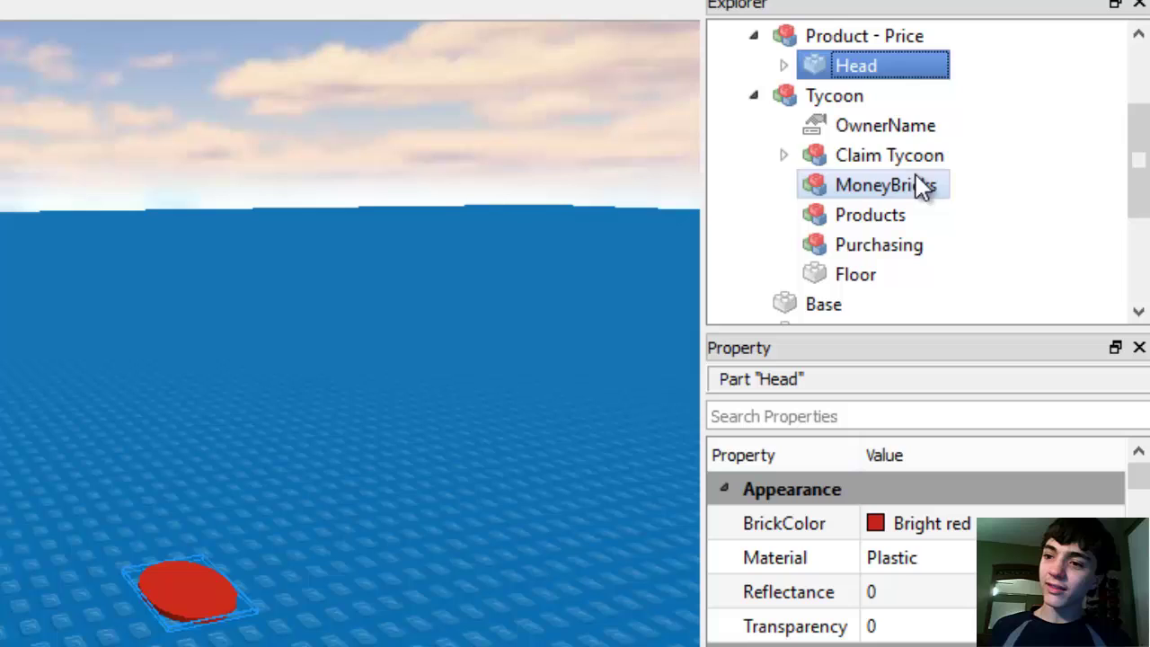
Copy the Humanoid from the Claim Tycoon model into the Product - Price model and check the label above the red disc.
left_click(931, 37)
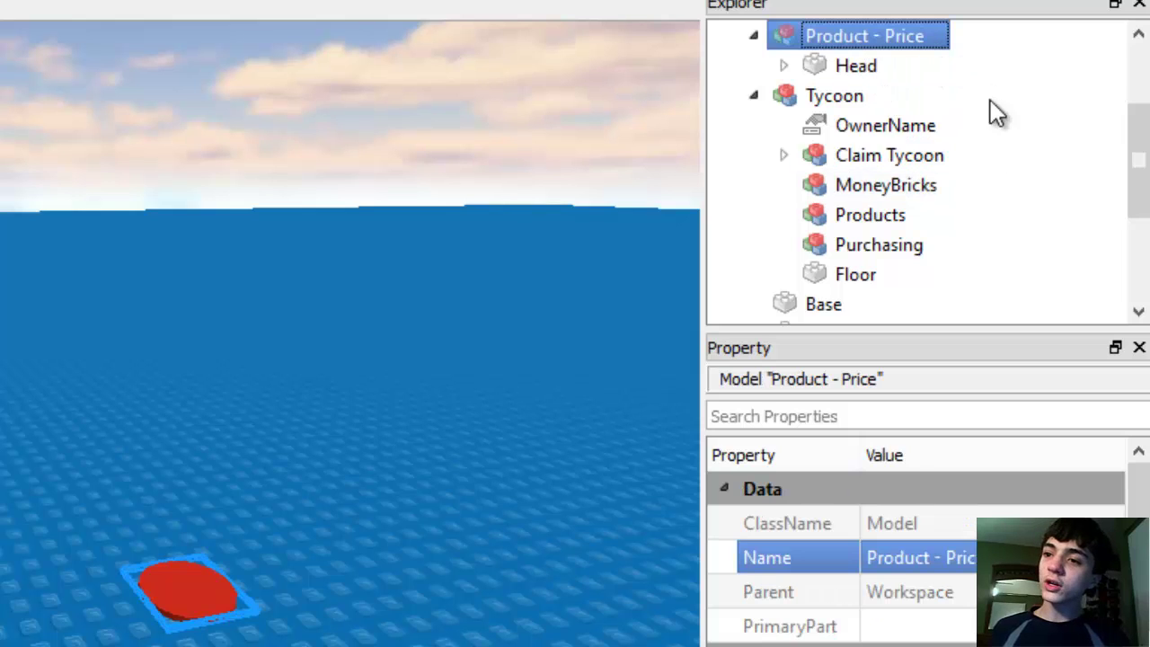
left_click(783, 156)
left_click(886, 186)
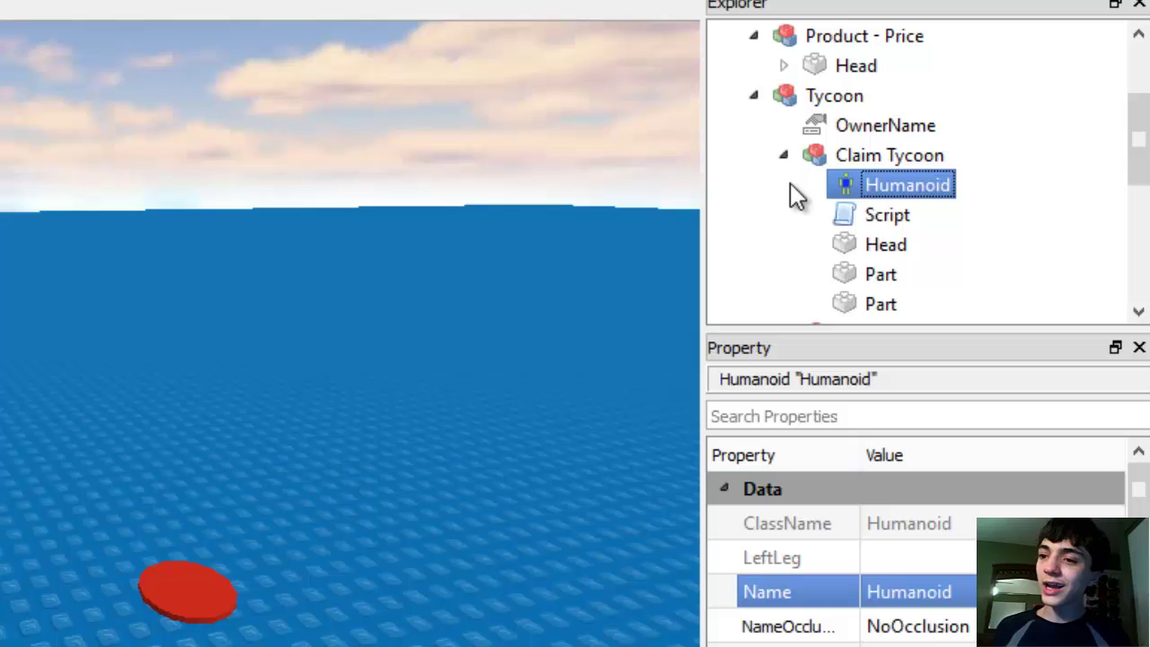
left_click(784, 156)
left_click(850, 41)
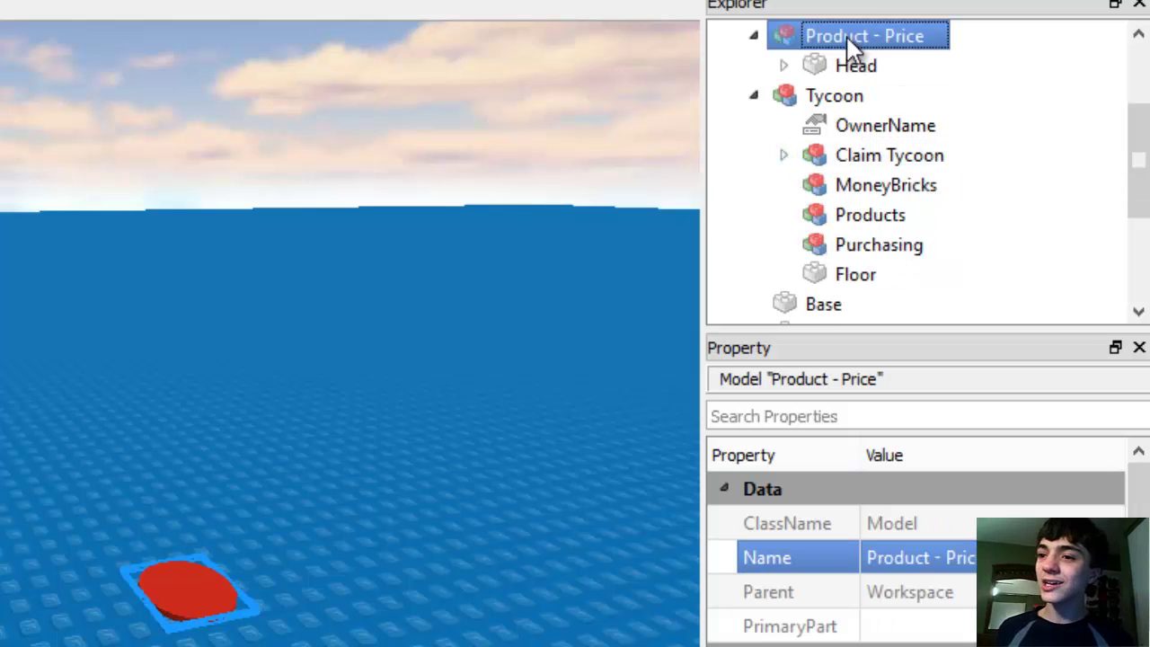
key("ctrl+shift+v")
mouse_move(557, 305)
right_mouse_down()
mouse_move(503, 259)
mouse_move(562, 314)
mouse_move(555, 265)
mouse_move(557, 288)
right_mouse_up()
key("w")
right_click_drag(804, 508, 782, 508)
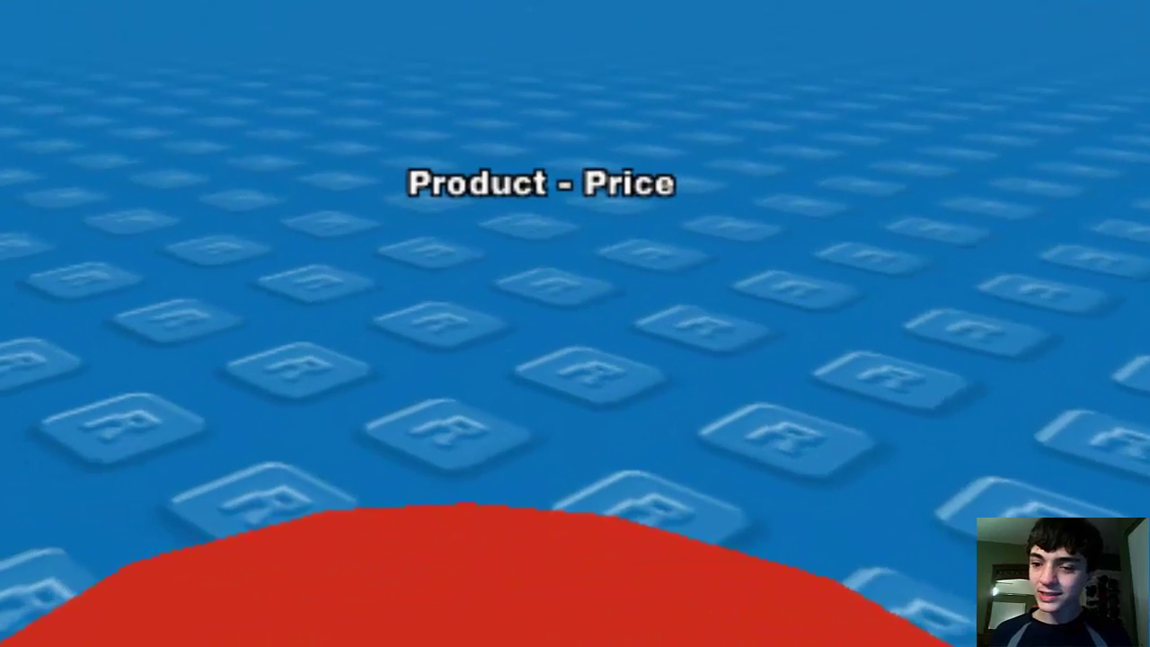
scroll(802, 514, "down", 4)
left_click(436, 504)
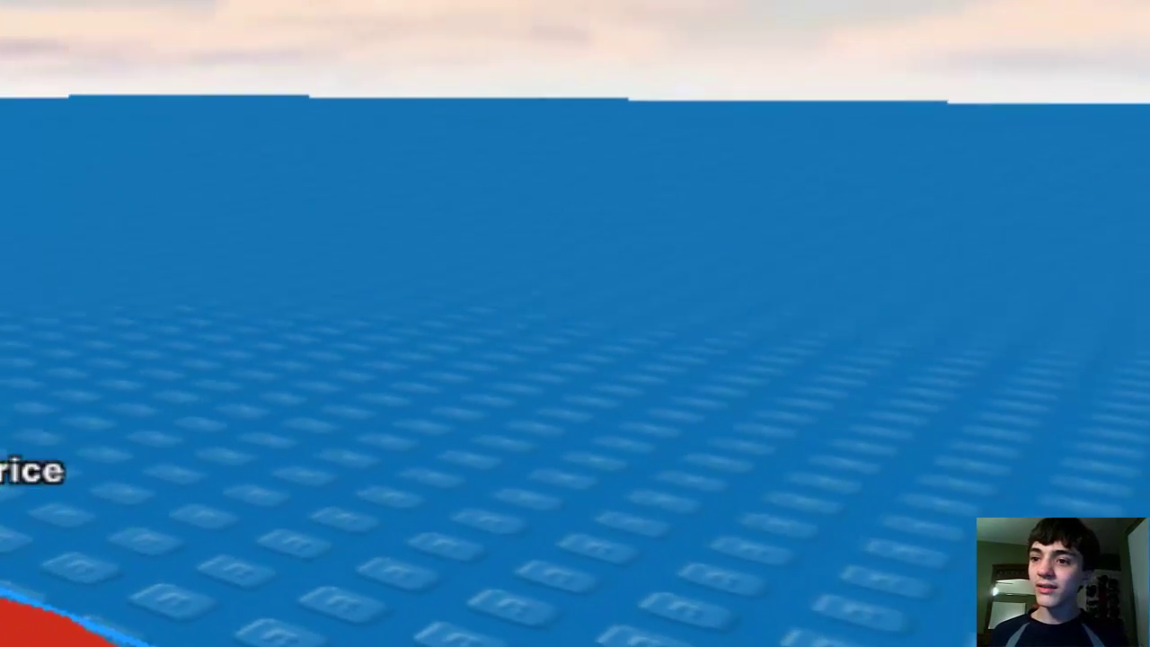
Rename the IntValue inside the Product - Price model as Price.
left_click(724, 50)
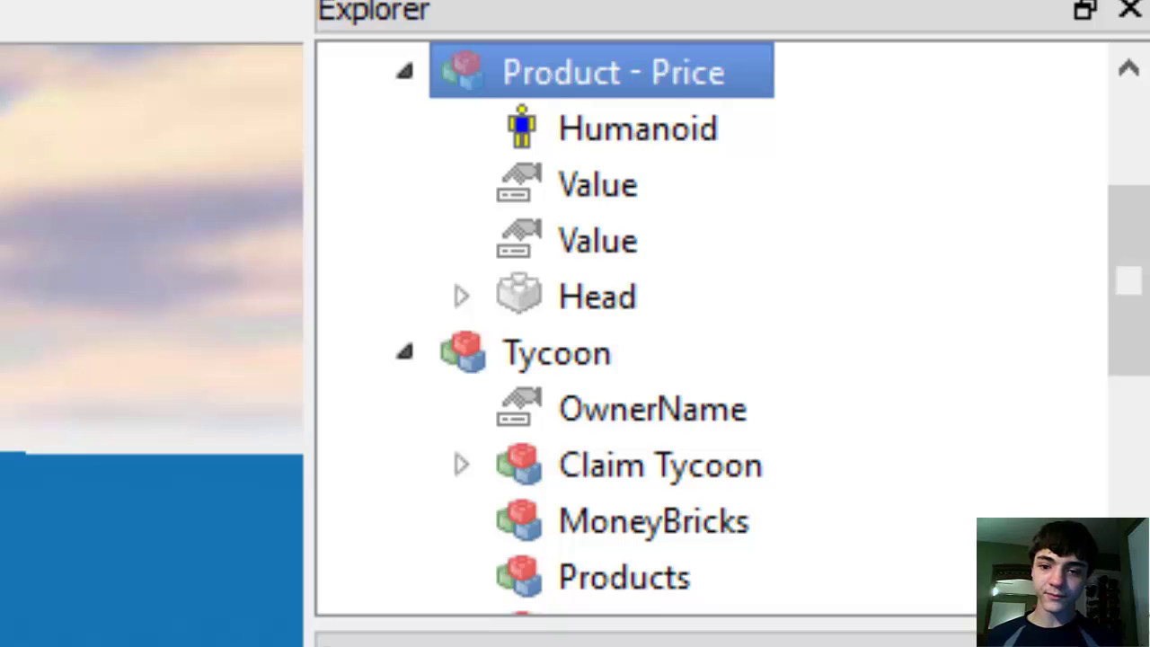
left_click(611, 196)
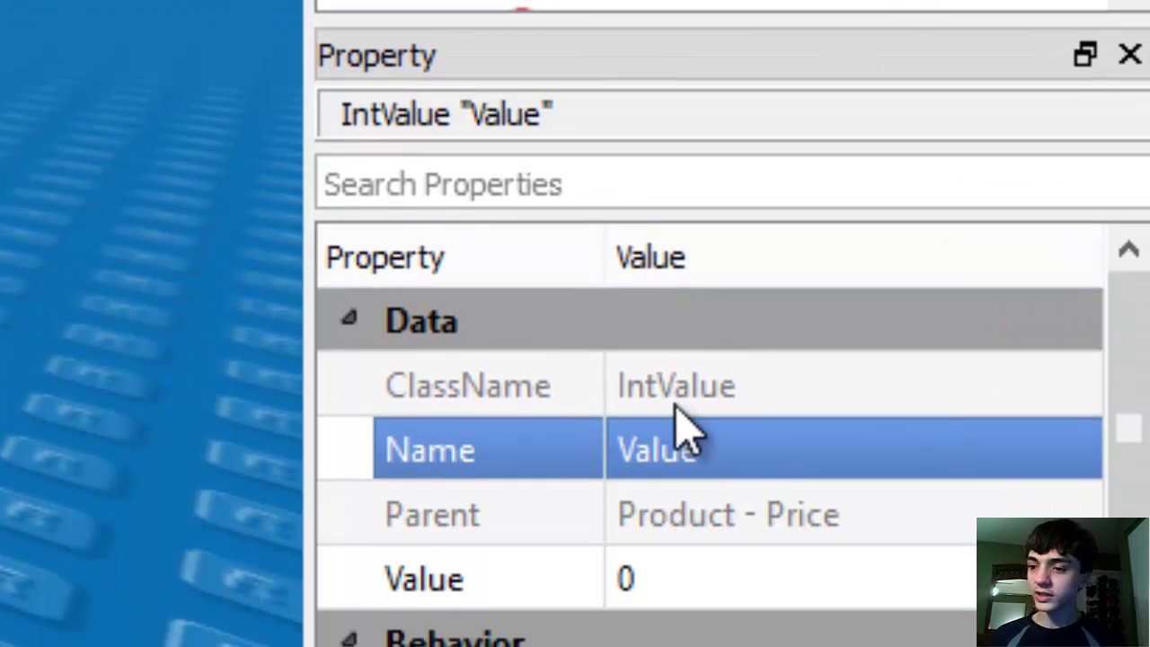
left_click(746, 450)
type("pri")
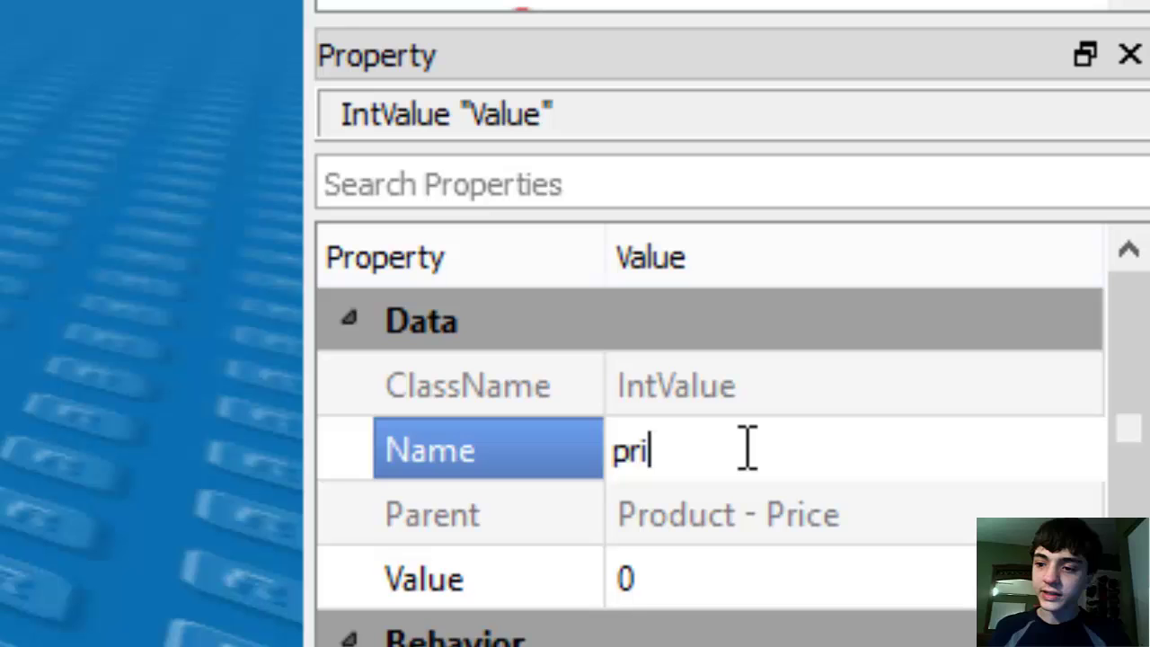
key("BackSpace")
key("BackSpace")
key("BackSpace")
type("Price")
key("Return")
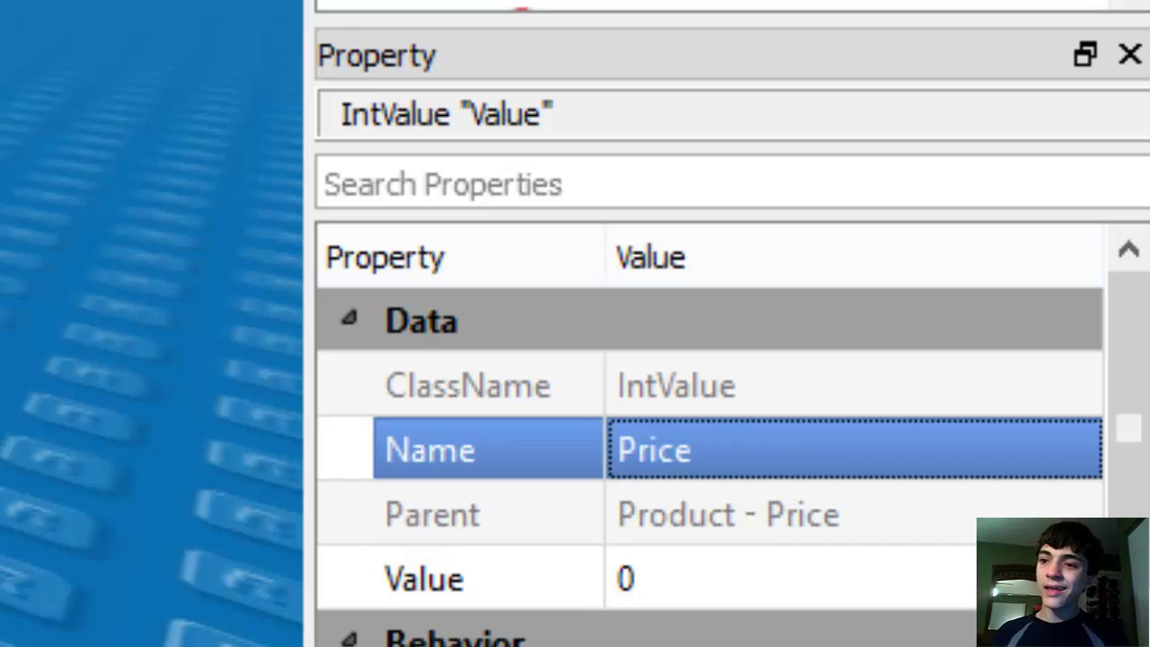
Rename the ObjectValue inside the Product - Price model as Product.
left_click(890, 462)
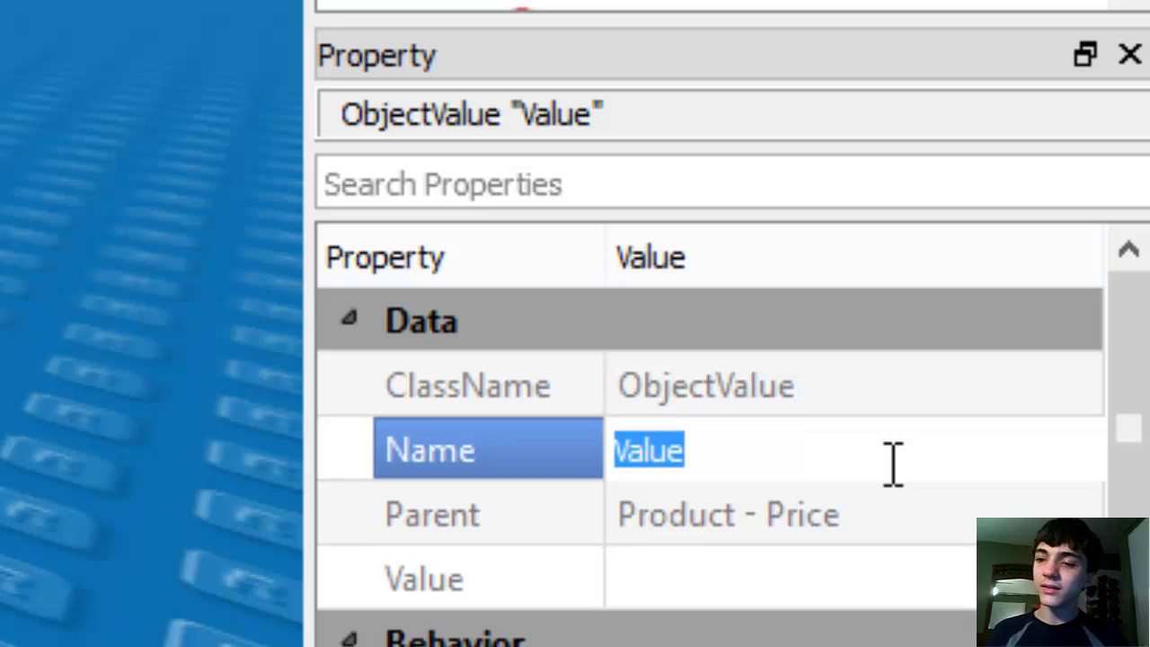
type("Procu")
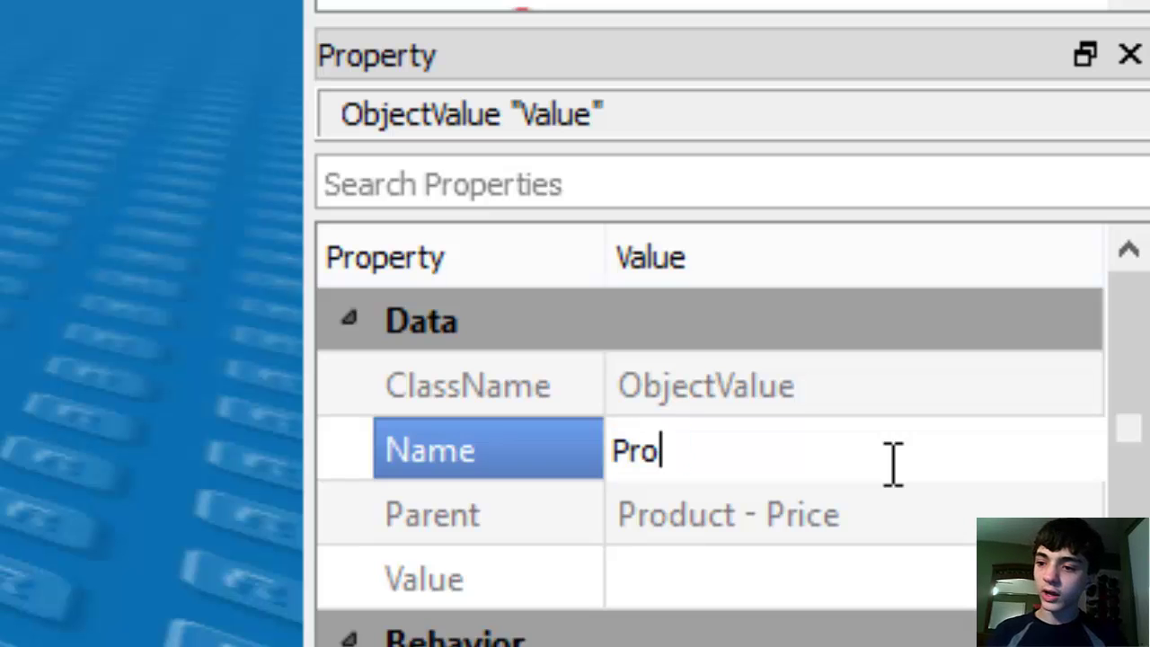
key("BackSpace")
key("BackSpace")
type("duct")
key("Return")
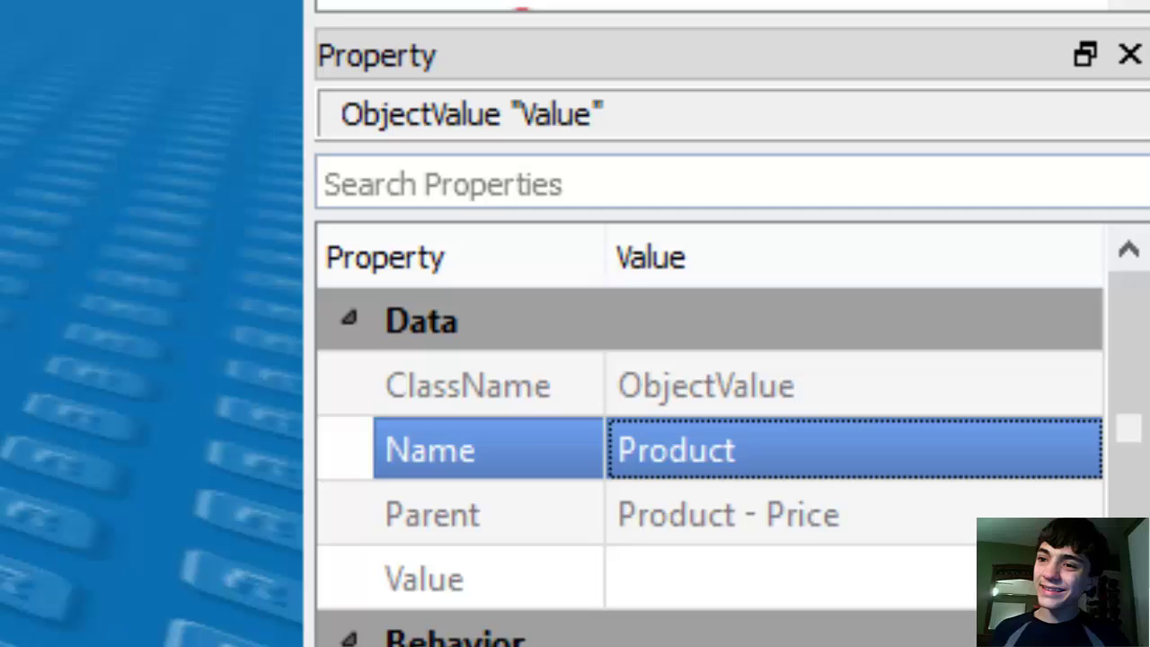
Rename the StringValue inside the Product - Price model as ProductName.
left_click(719, 450)
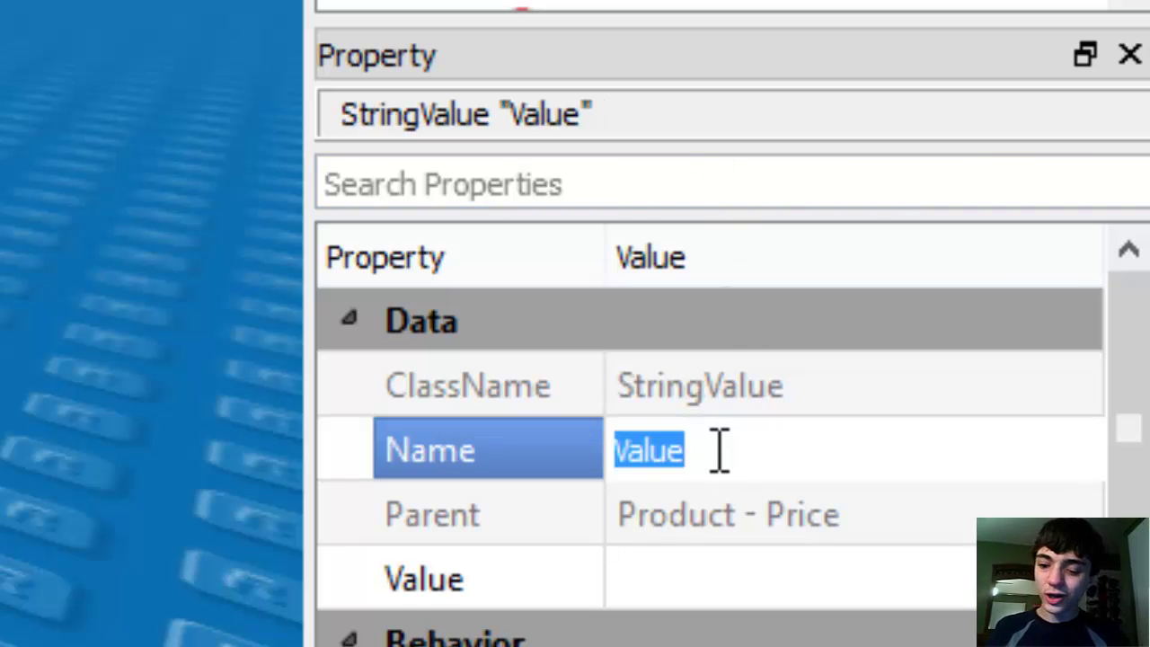
key("BackSpace")
type("ProductName")
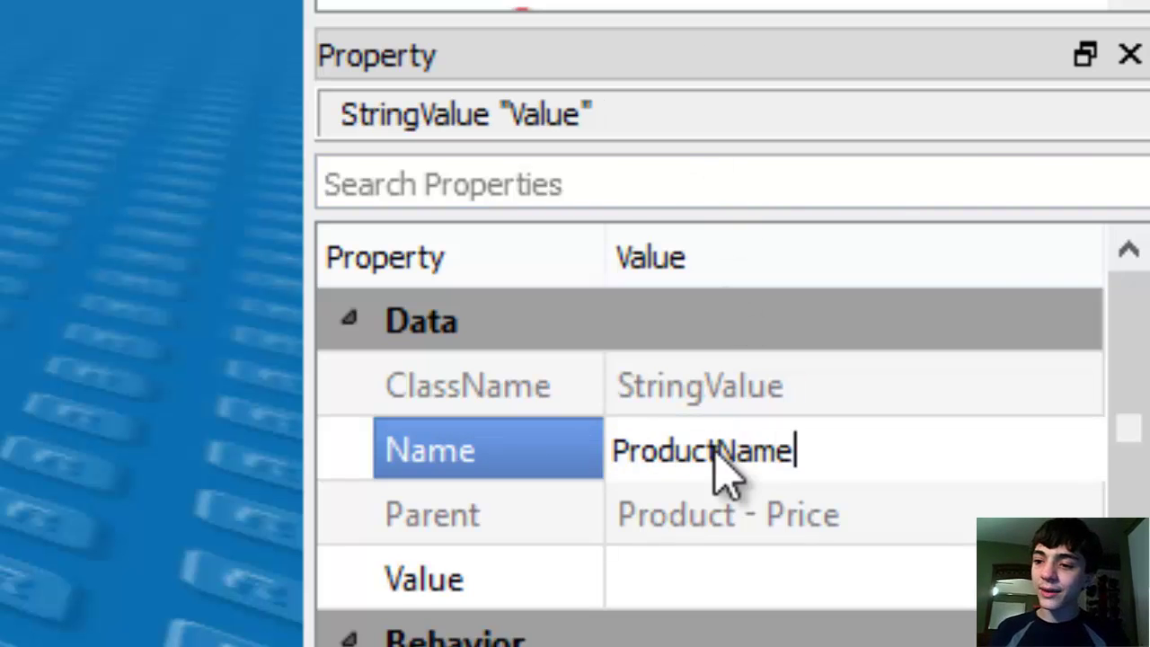
key("Return")
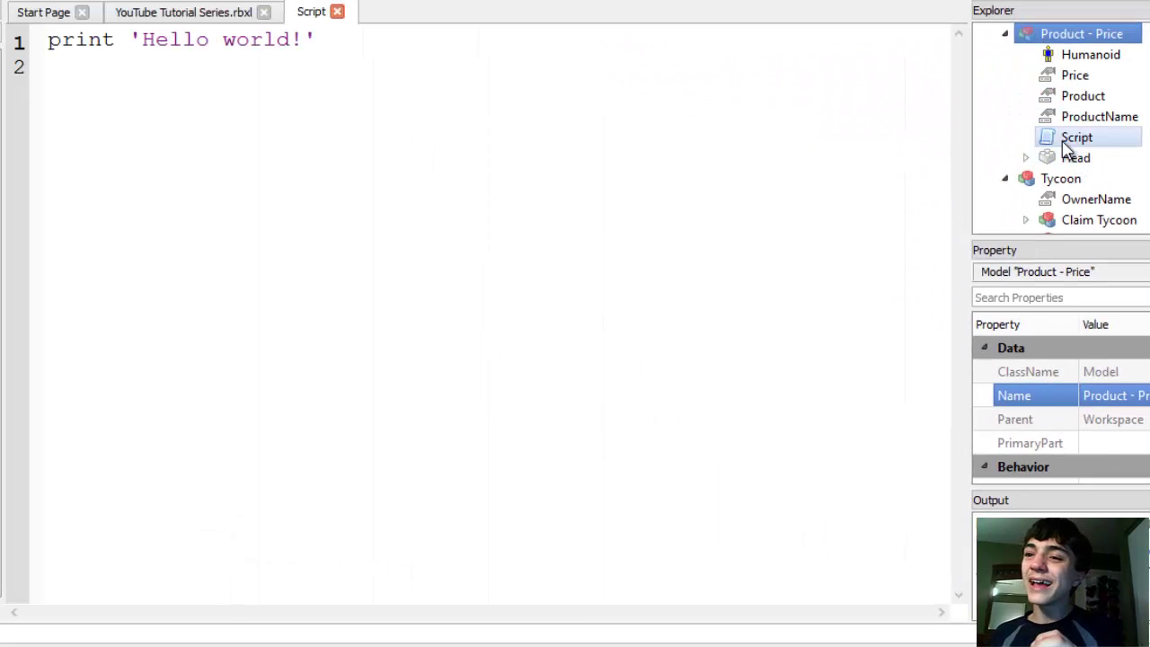
Clear the default Hello world code from the script in the Product - Price model.
left_click(1074, 137)
left_click(536, 157)
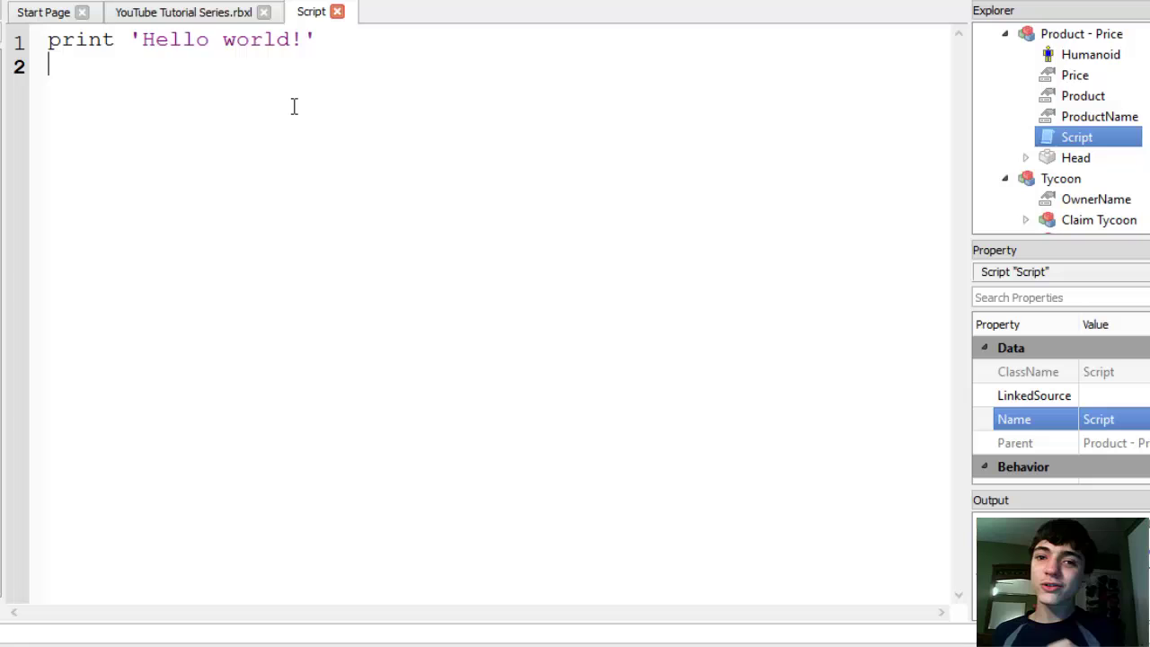
key("ctrl+a")
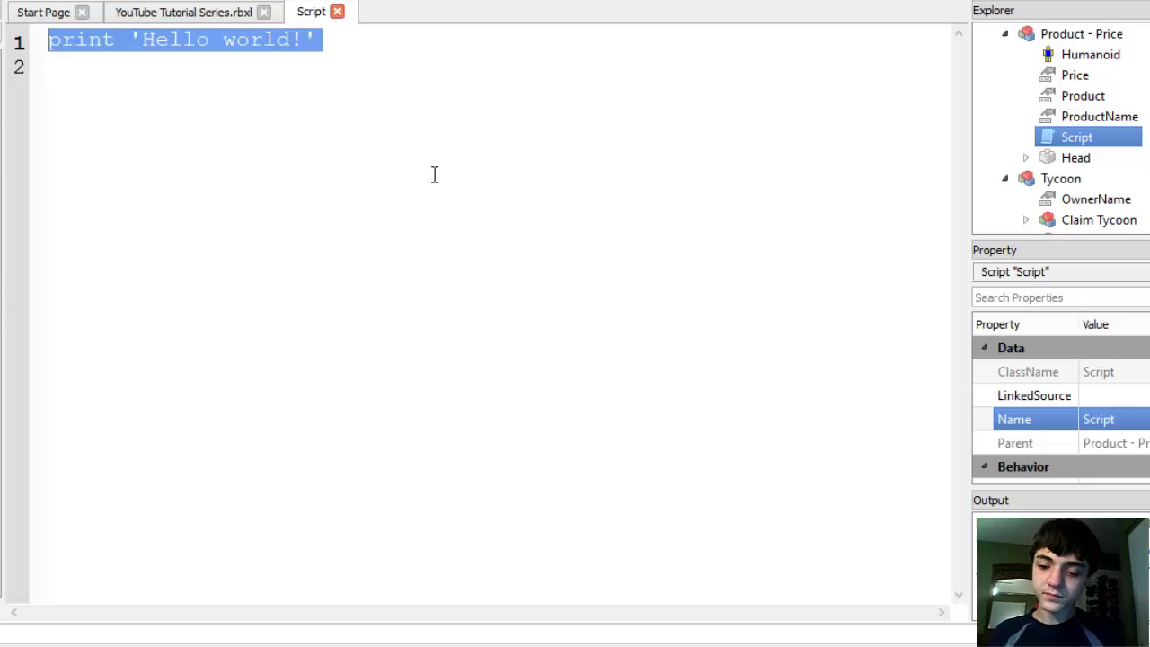
type("script.")
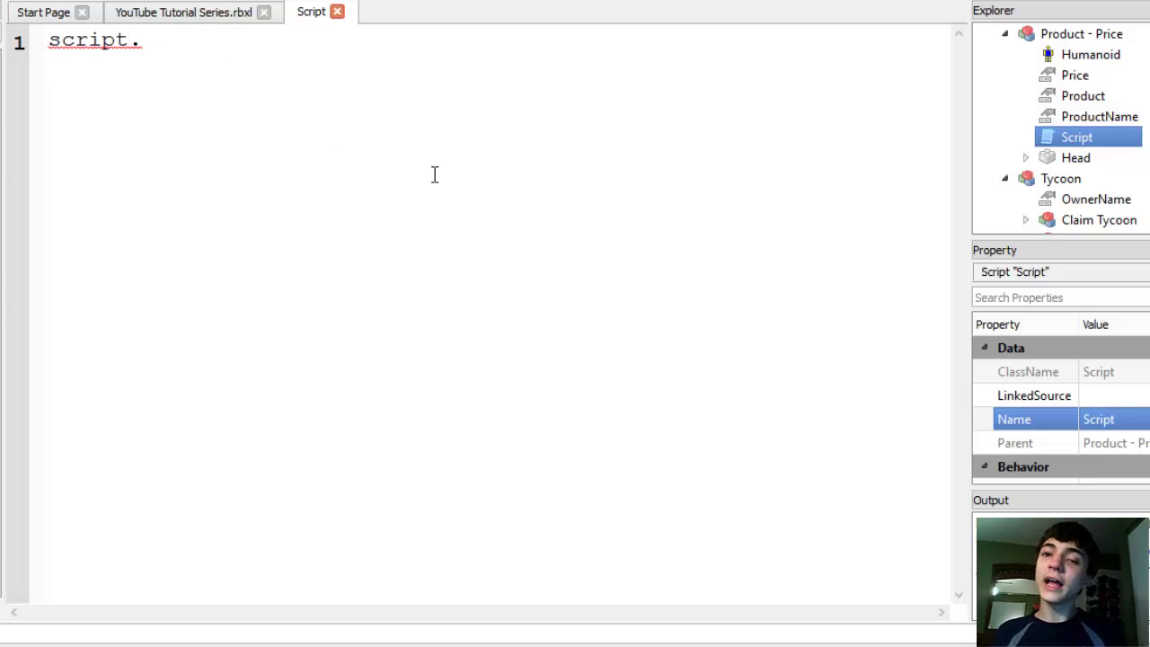
key("BackSpace")
key("BackSpace")
key("BackSpace")
key("BackSpace")
key("BackSpace")
key("BackSpace")
key("BackSpace")
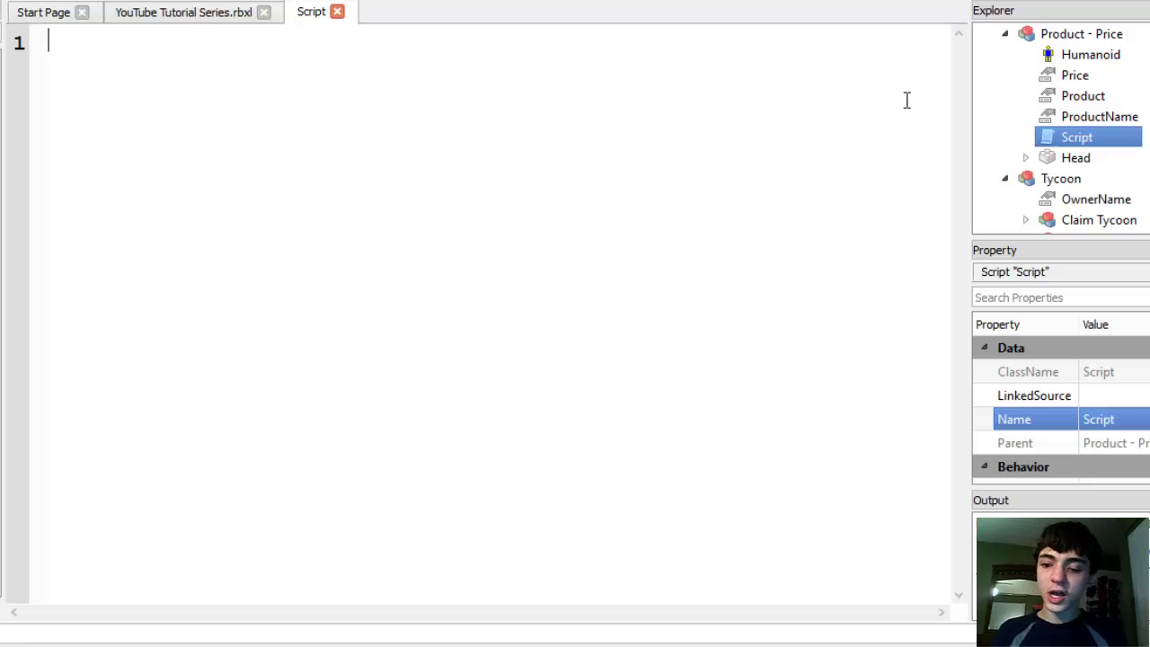
Declare a local variable in the script with the line local product=script.Parent.Product.Value:clone().
type("local product")
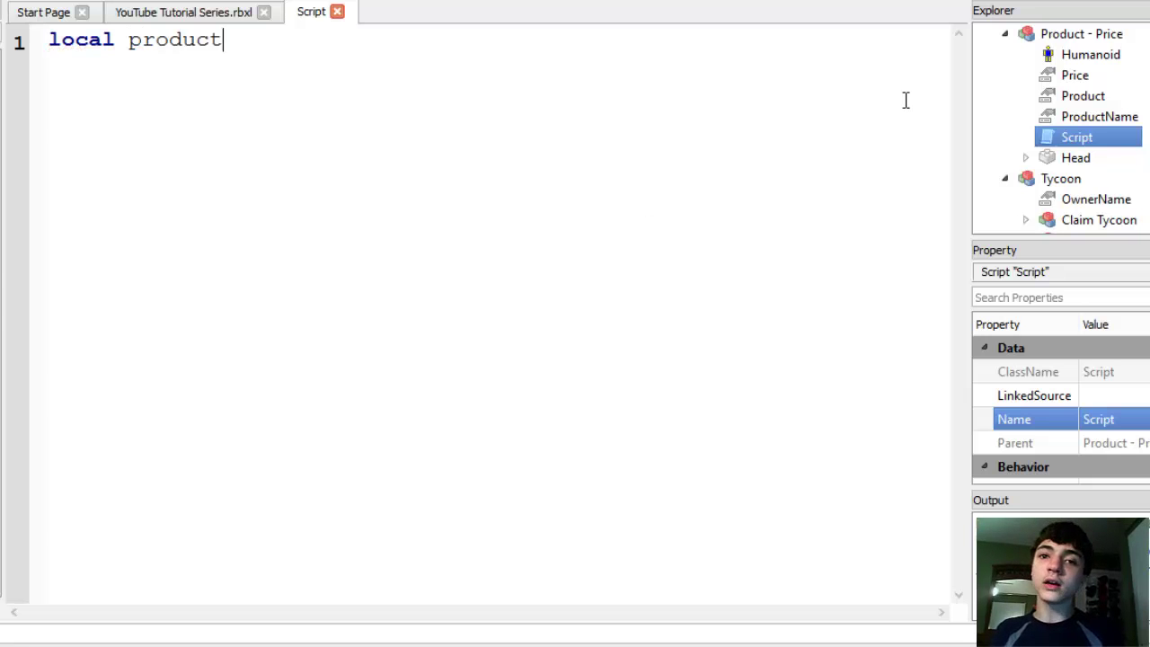
type("=")
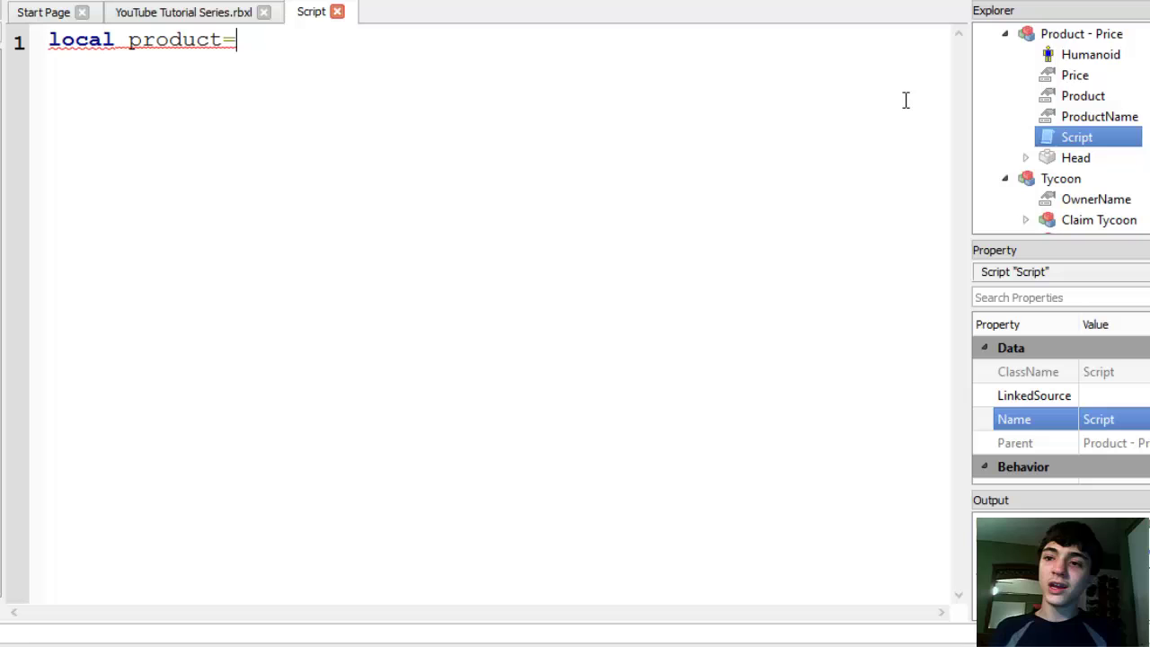
type("script.Parent")
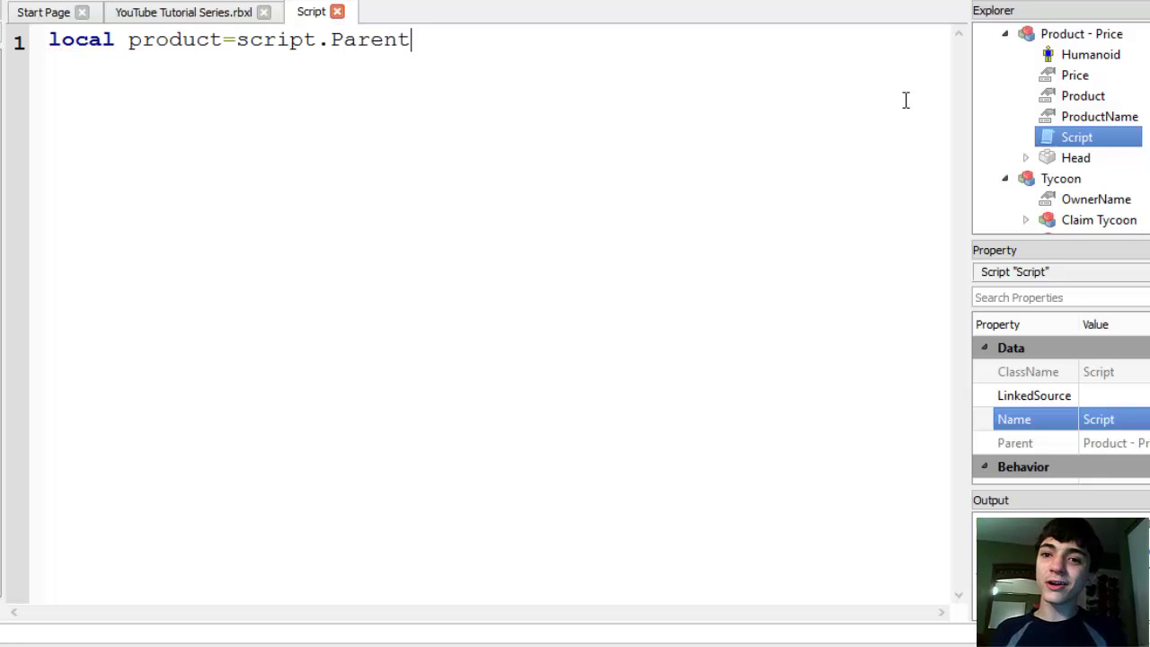
type(".Product.Valu")
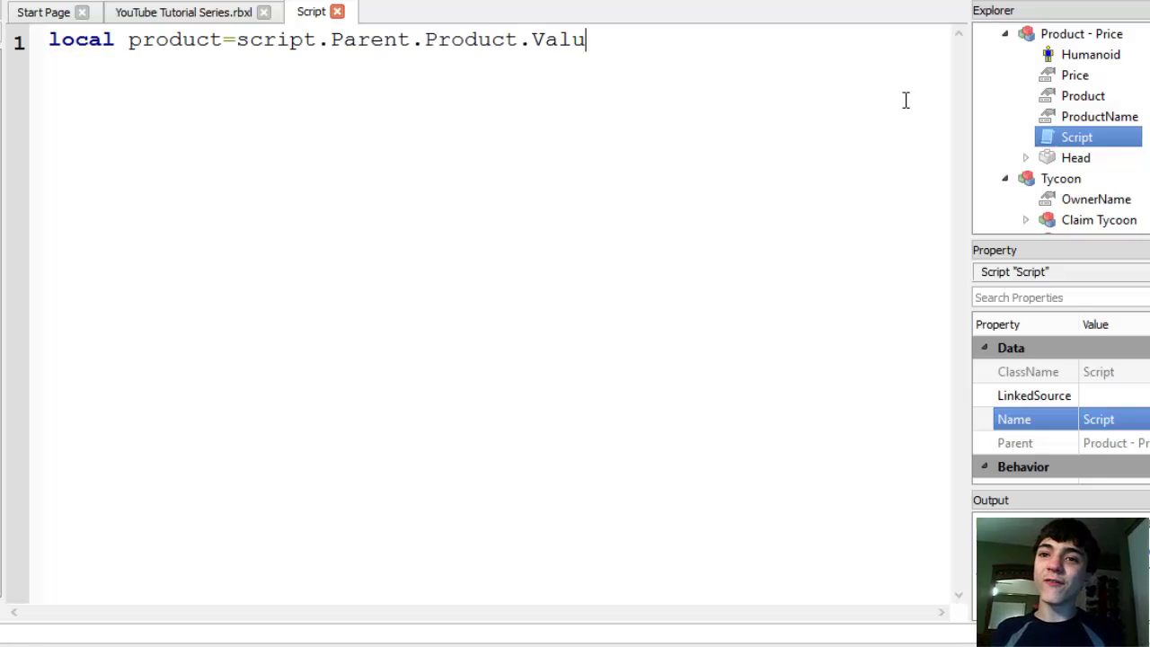
type("e:c:pme")
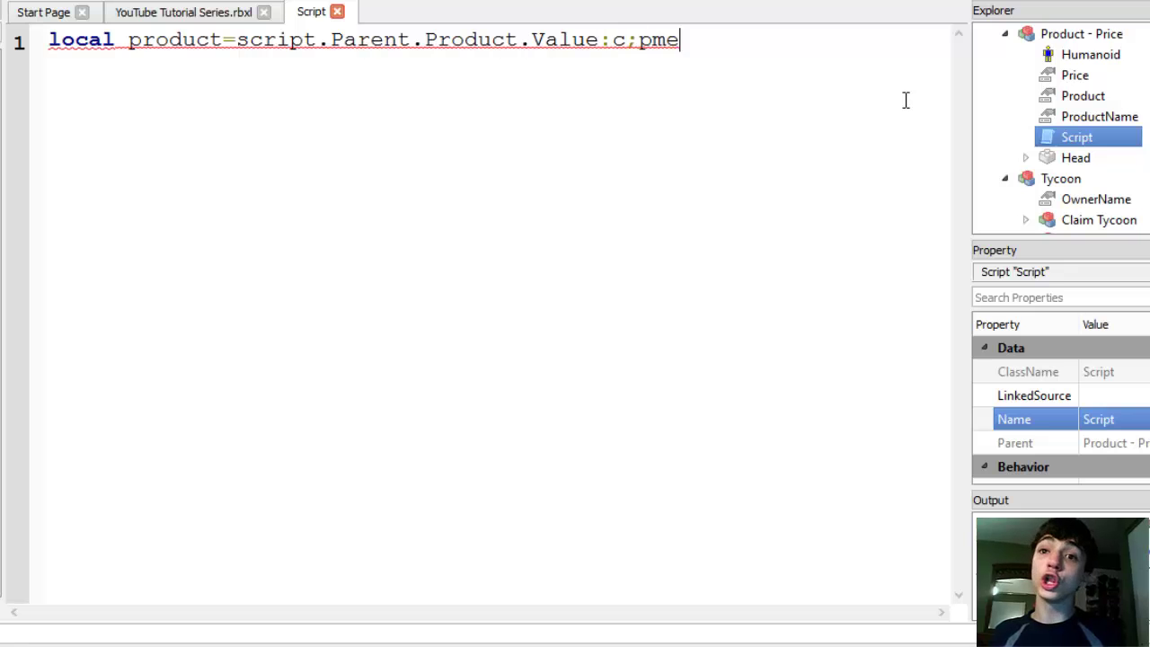
key("BackSpace")
key("BackSpace")
key("BackSpace")
key("BackSpace")
type("lone(0")
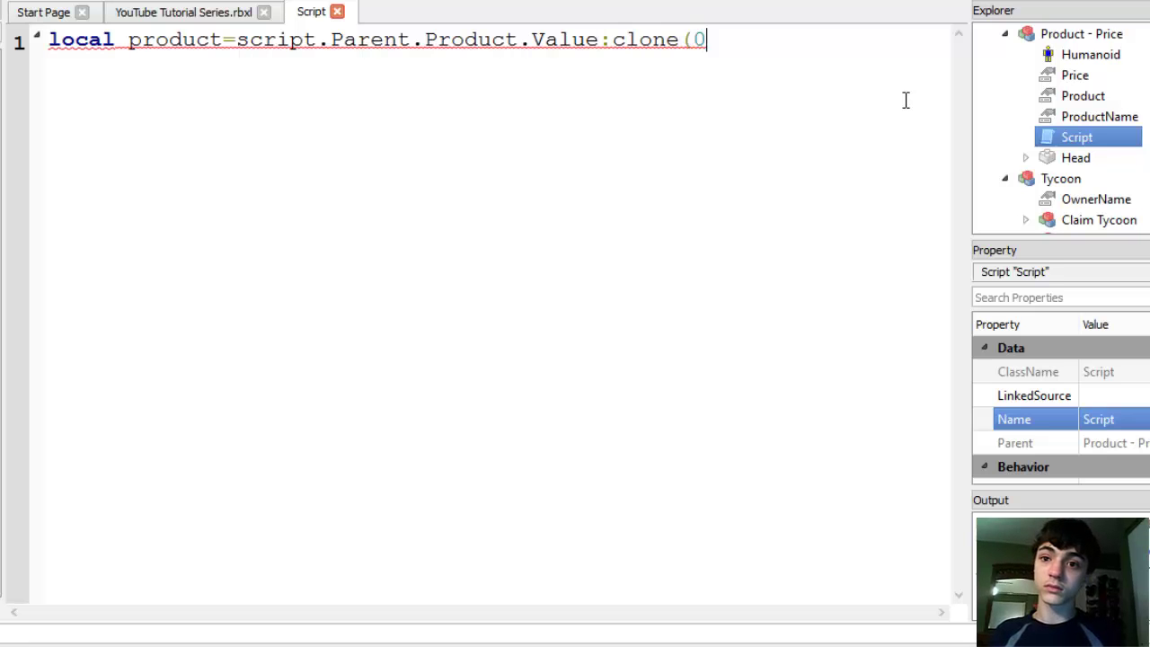
key("BackSpace")
type("()")
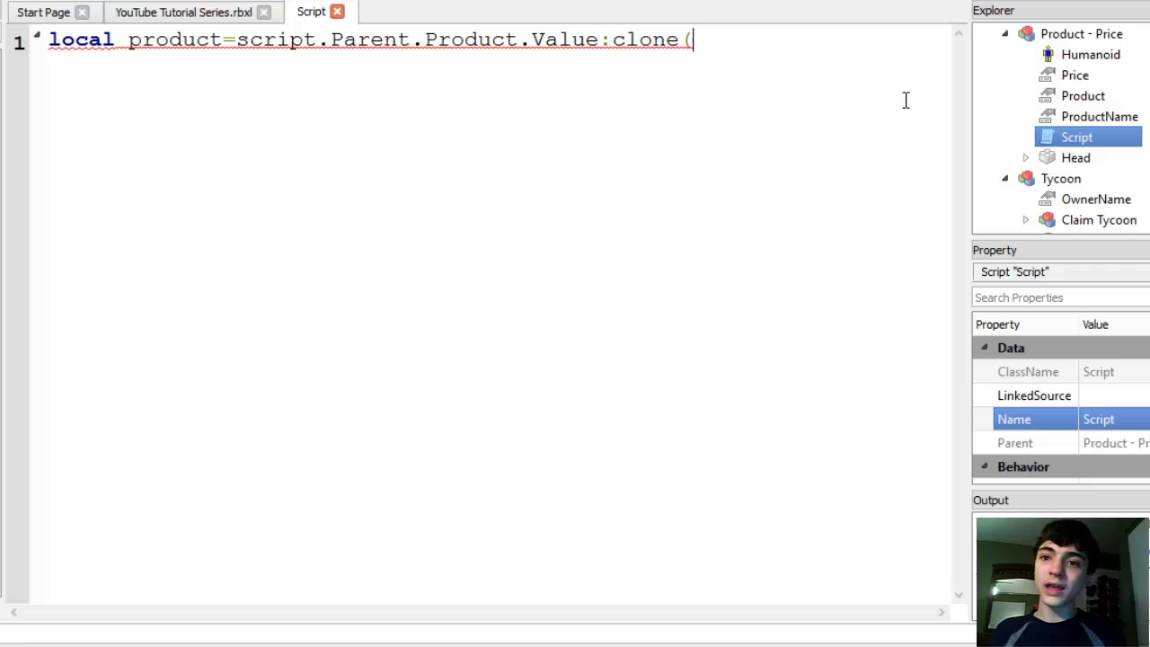
Add a second script line reading script.Parent.Product.Value:remove().
key("Return")
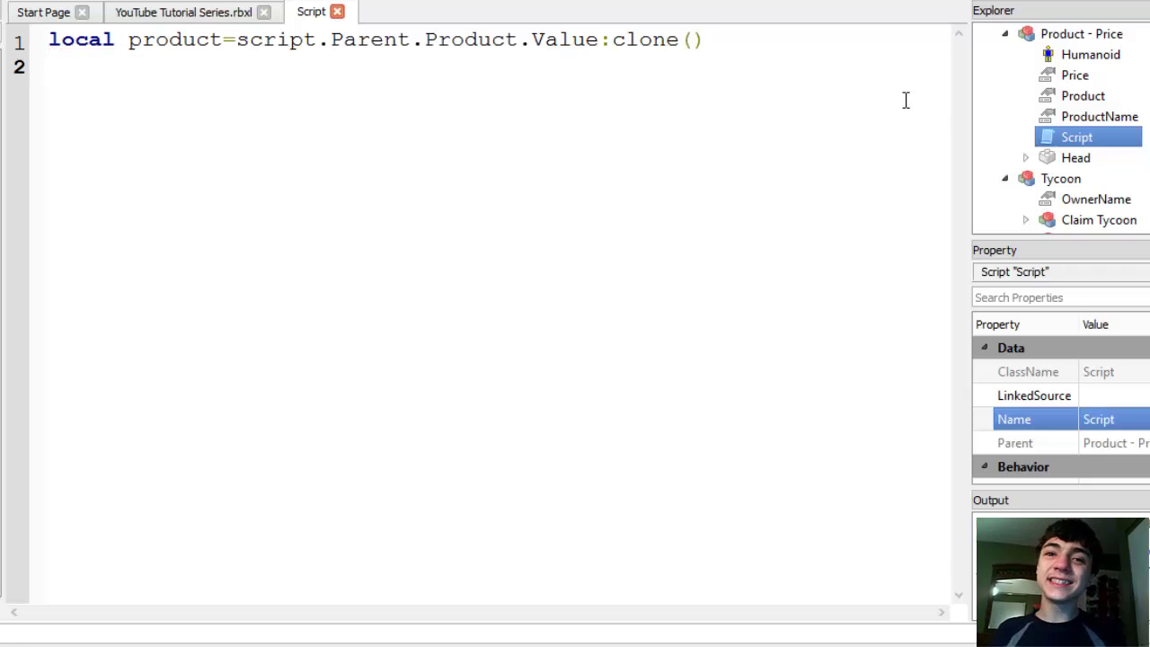
type("script.Pare")
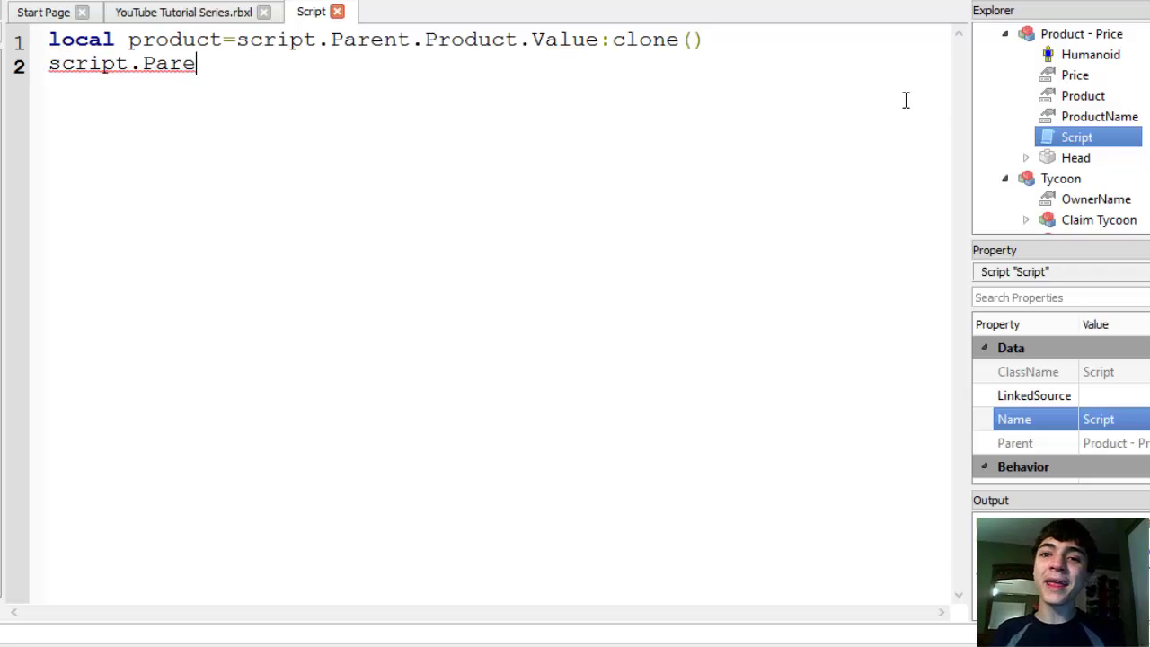
type("nt.Product.Value:")
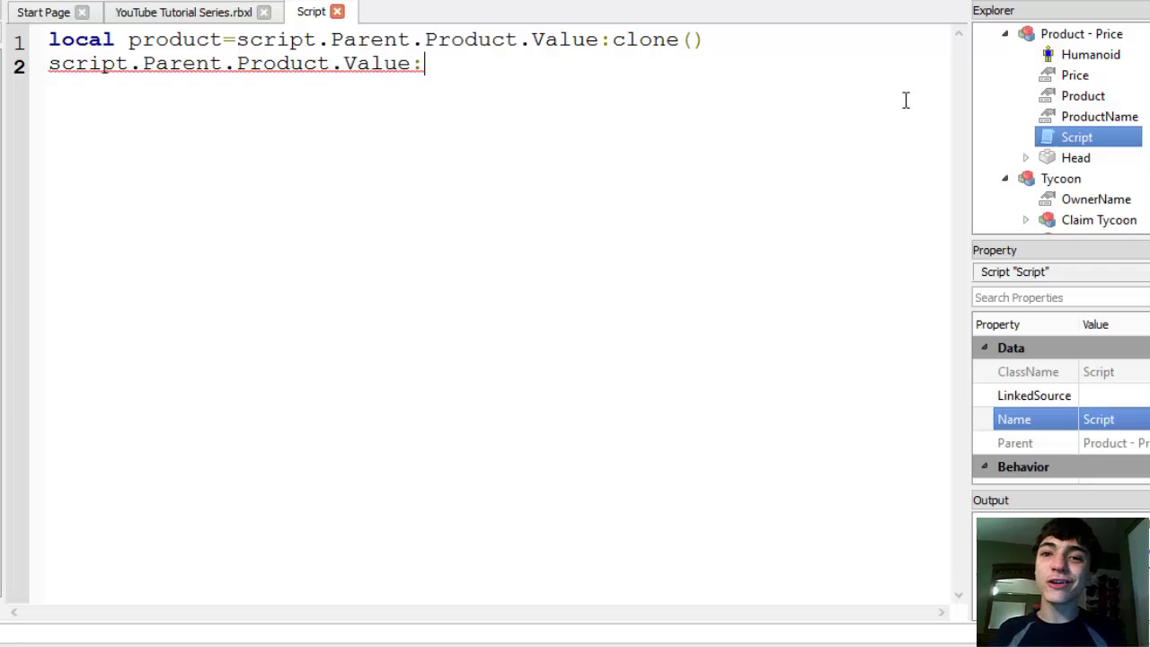
type("remove()")
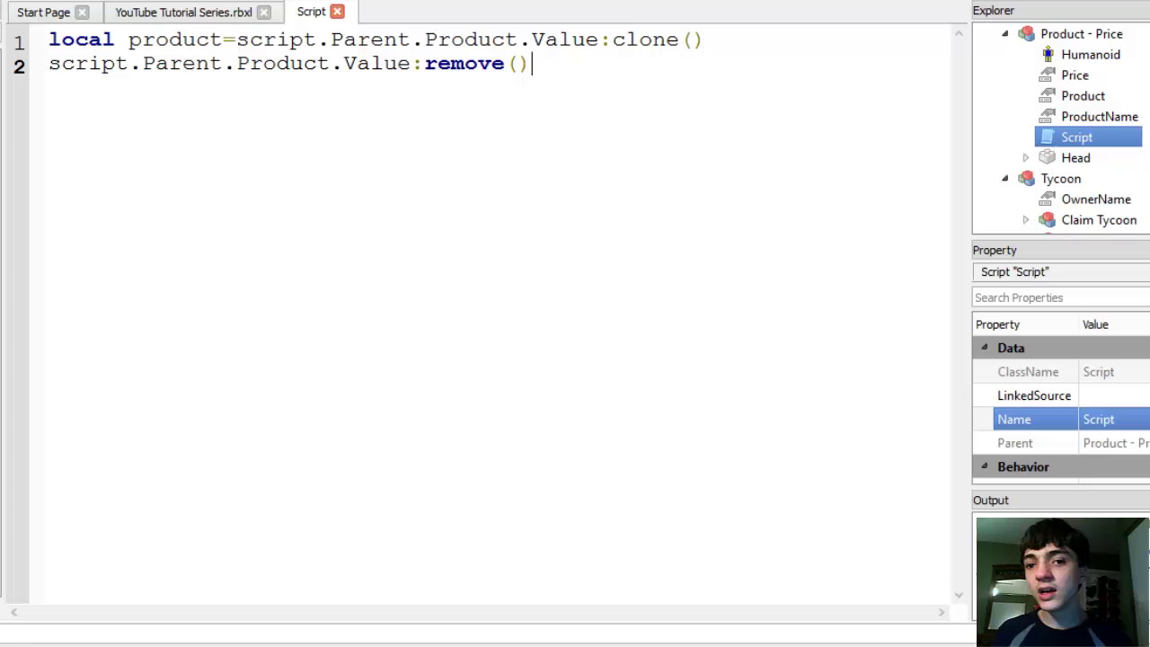
double_click(639, 43)
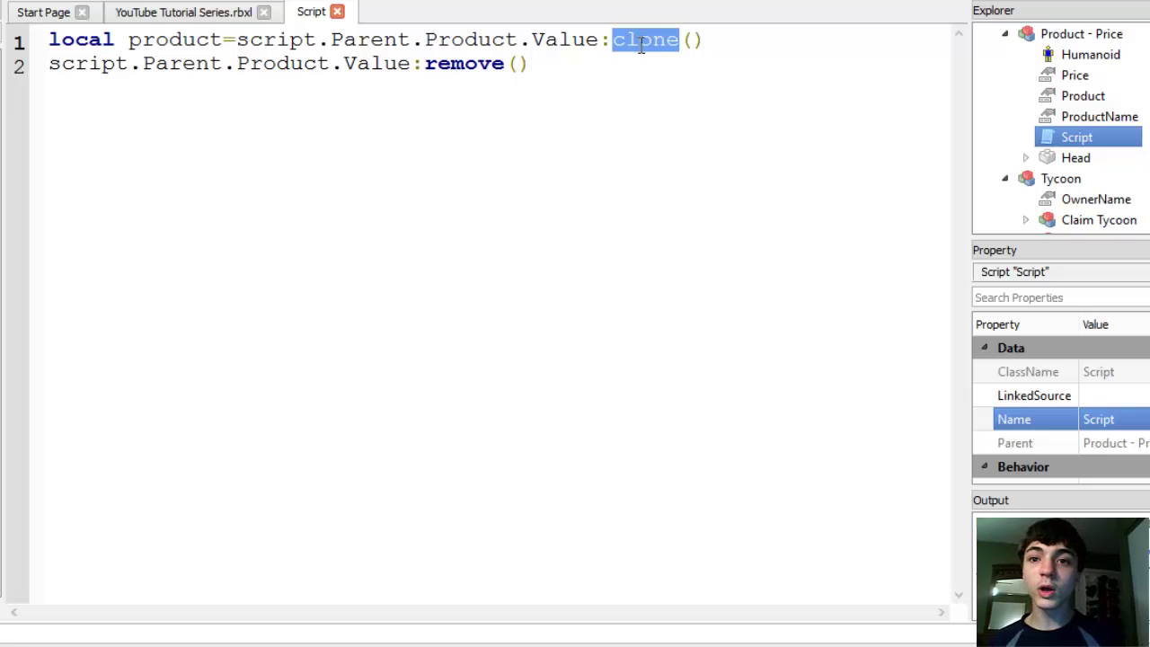
left_click(635, 73)
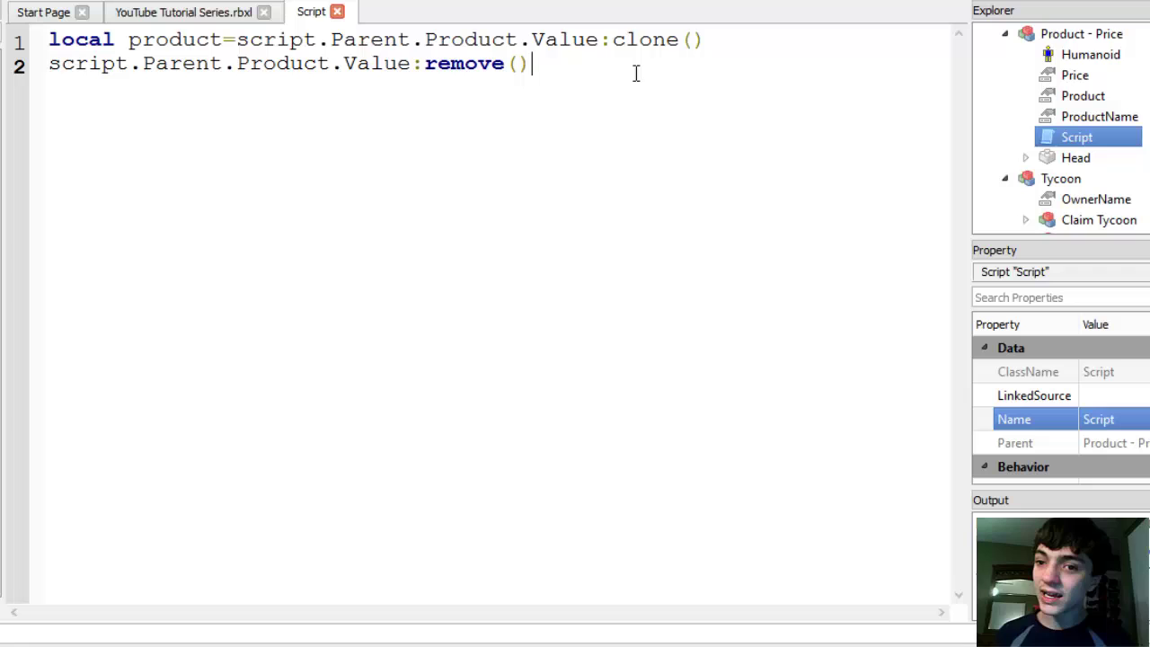
left_click(133, 75, "shift")
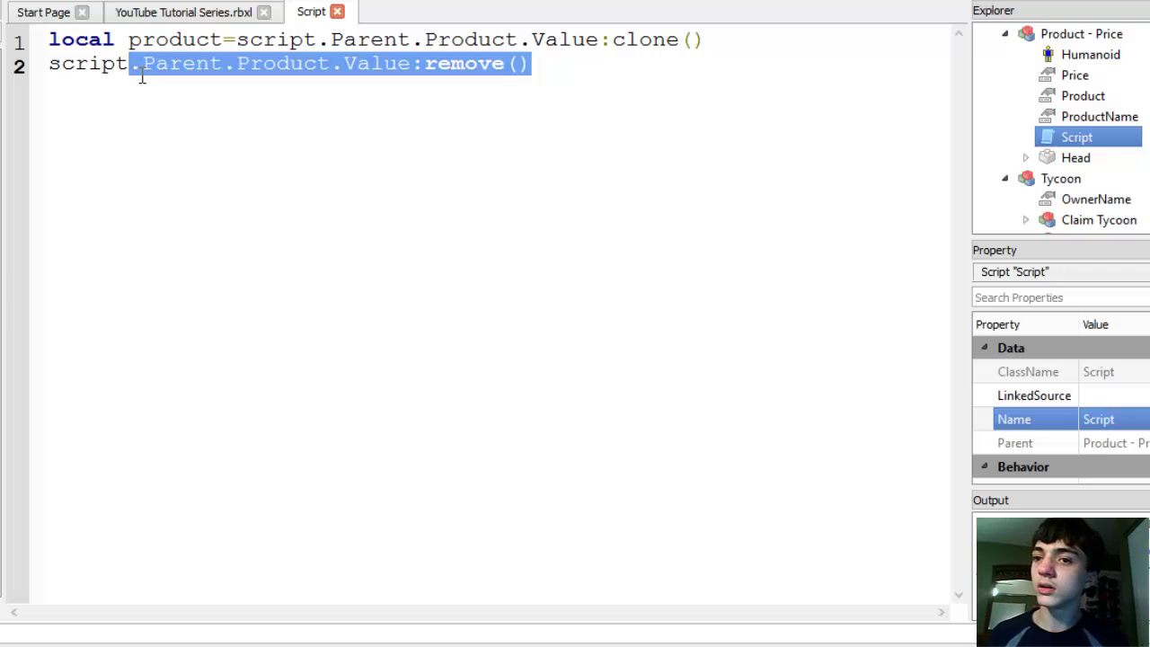
Return to the place's 3D view and move the red Product - Price button onto the tycoon's grey floor near Claim Tycoon.
left_click(164, 13)
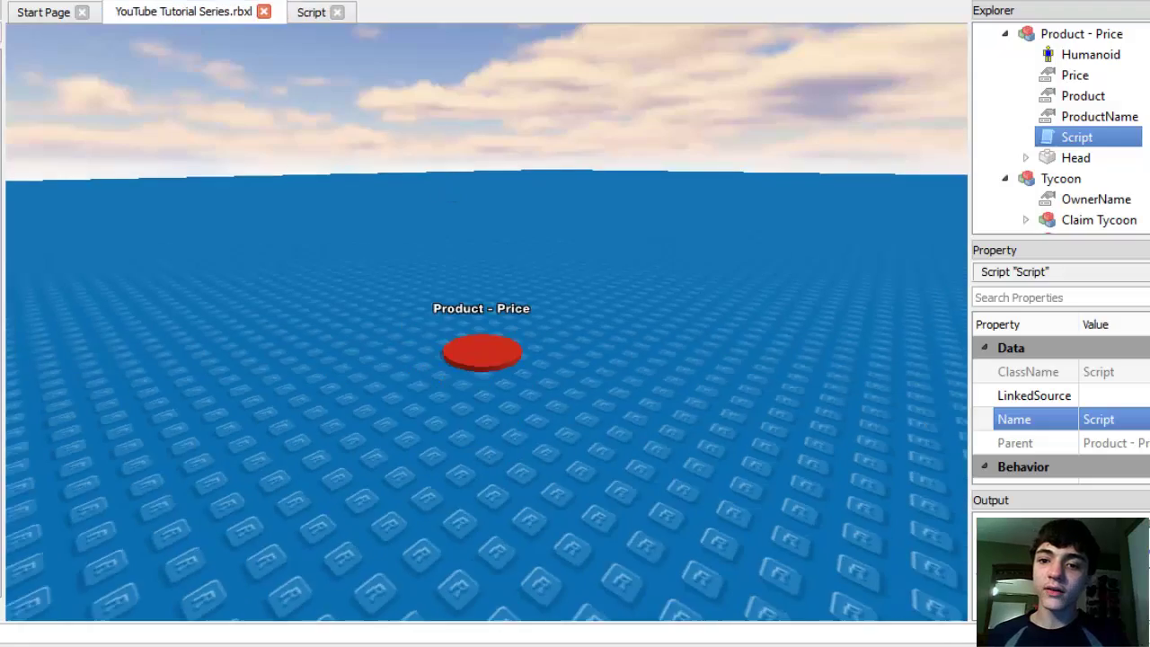
left_click(482, 345)
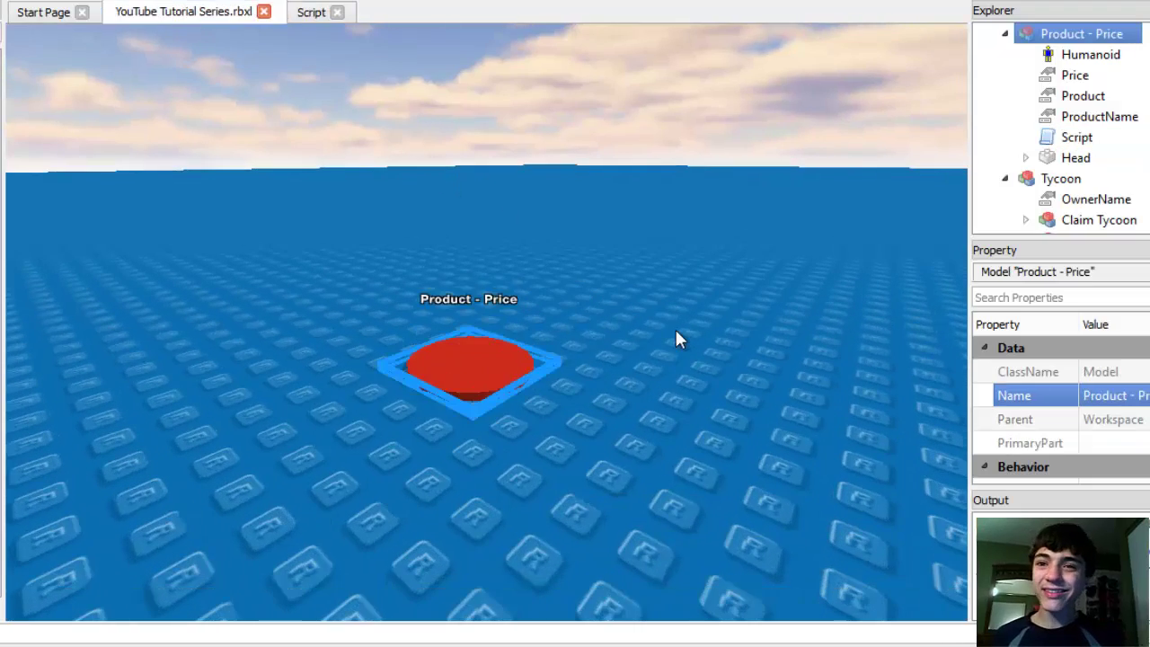
mouse_move(674, 326)
right_mouse_down()
mouse_move(638, 334)
mouse_move(643, 319)
mouse_move(675, 326)
right_mouse_up()
key("s")
key("d")
right_click_drag(334, 333, 350, 405)
key("w")
left_click_drag(369, 359, 492, 369)
mouse_move(493, 369)
right_mouse_down()
mouse_move(432, 387)
mouse_move(477, 373)
right_mouse_up()
key("w")
right_click_drag(576, 360, 689, 356)
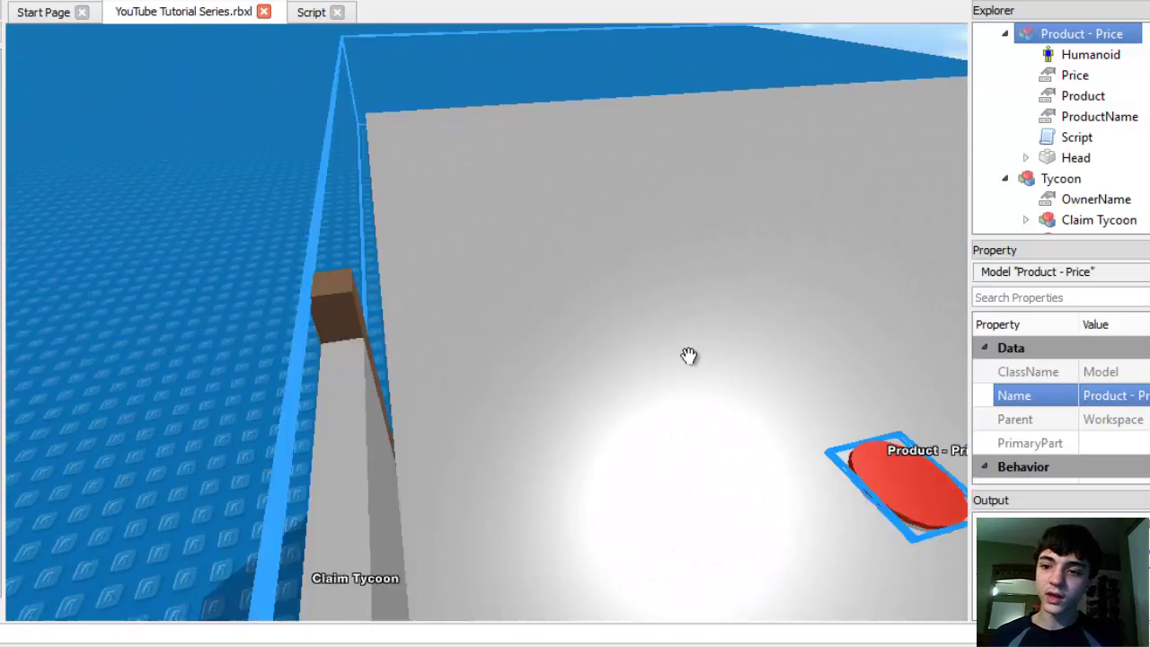
Move the Product - Price model into the Purchasing model inside Tycoon and deselect it.
key("s")
left_click(1005, 33)
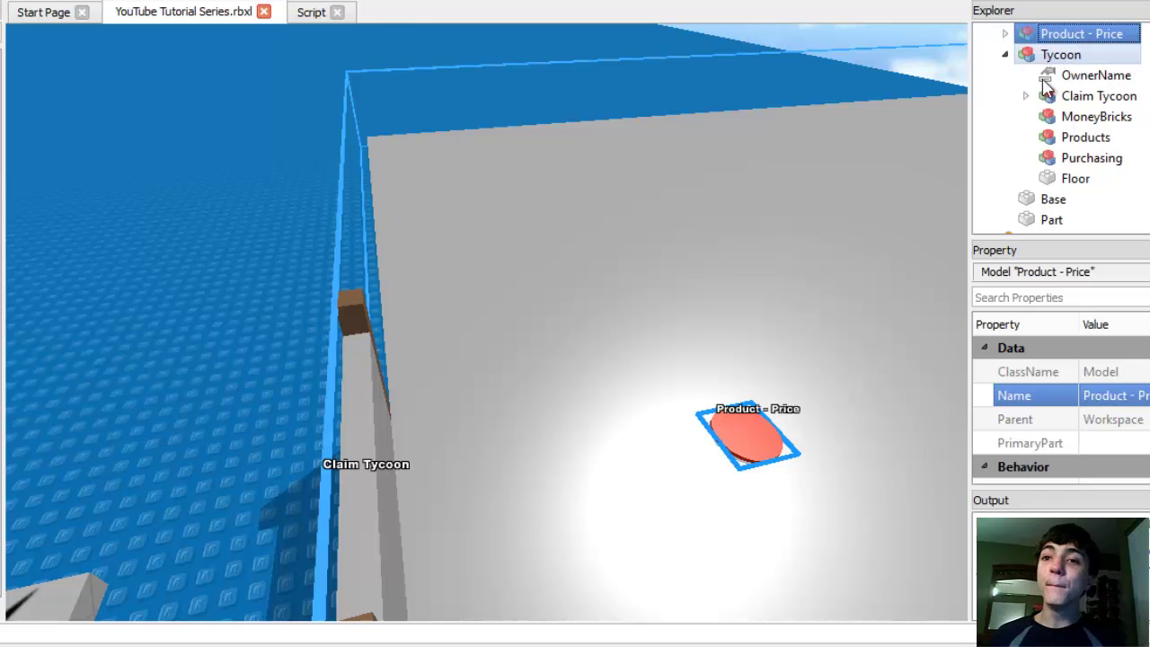
left_click_drag(1024, 33, 1091, 185)
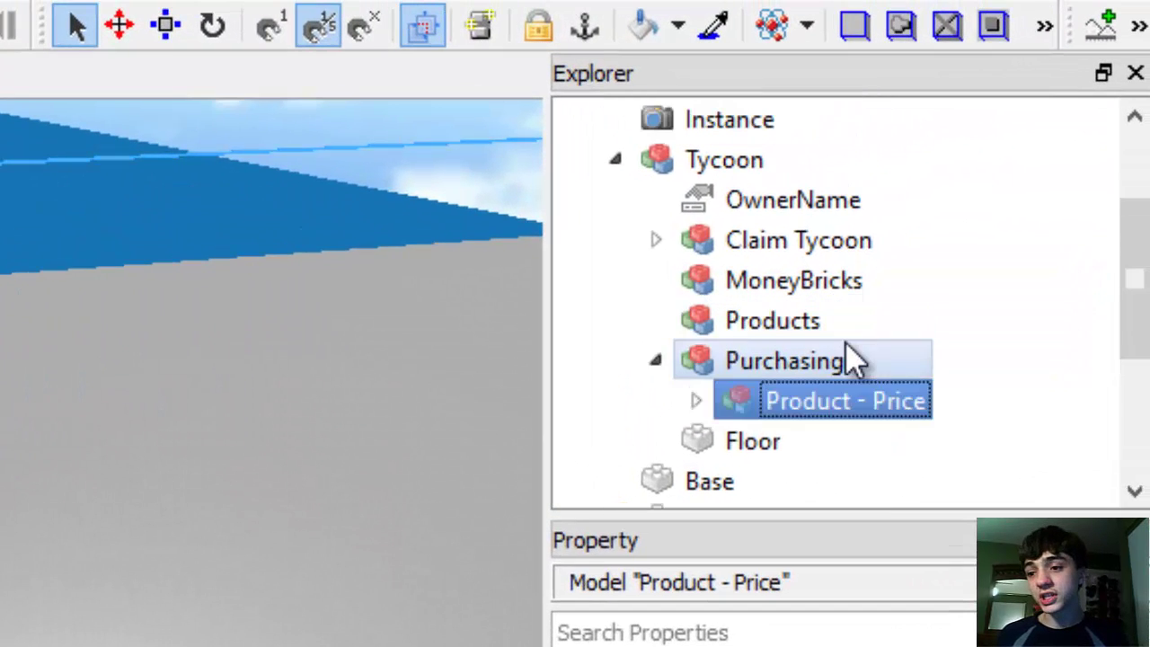
left_click(1001, 352)
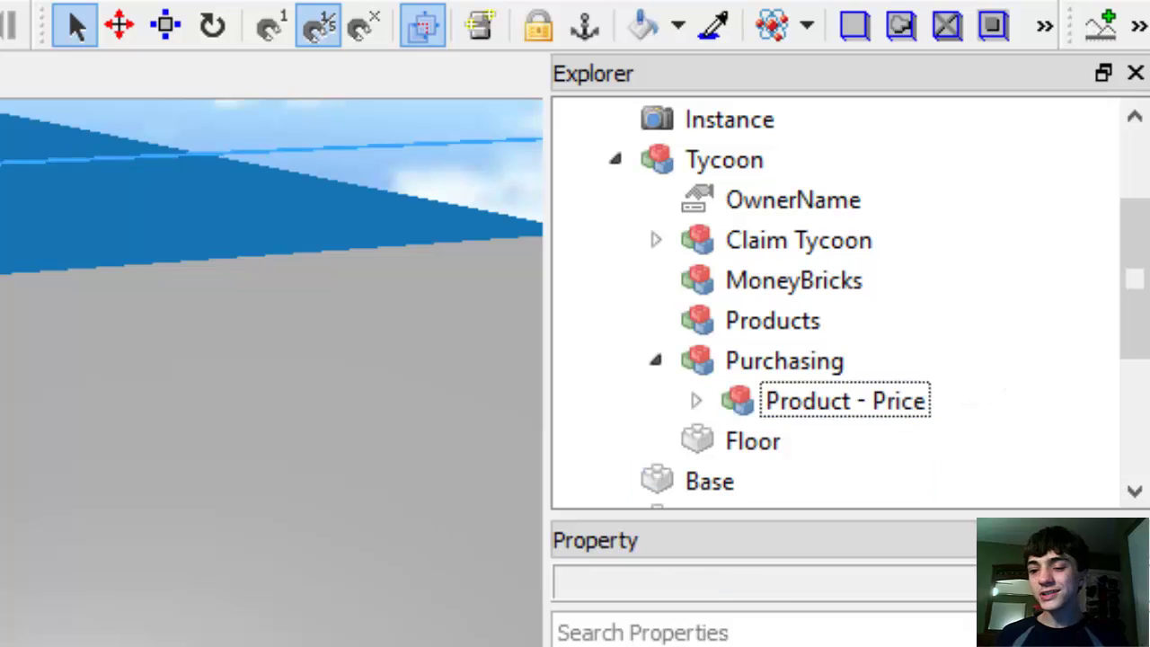
right_click_drag(270, 504, 361, 420)
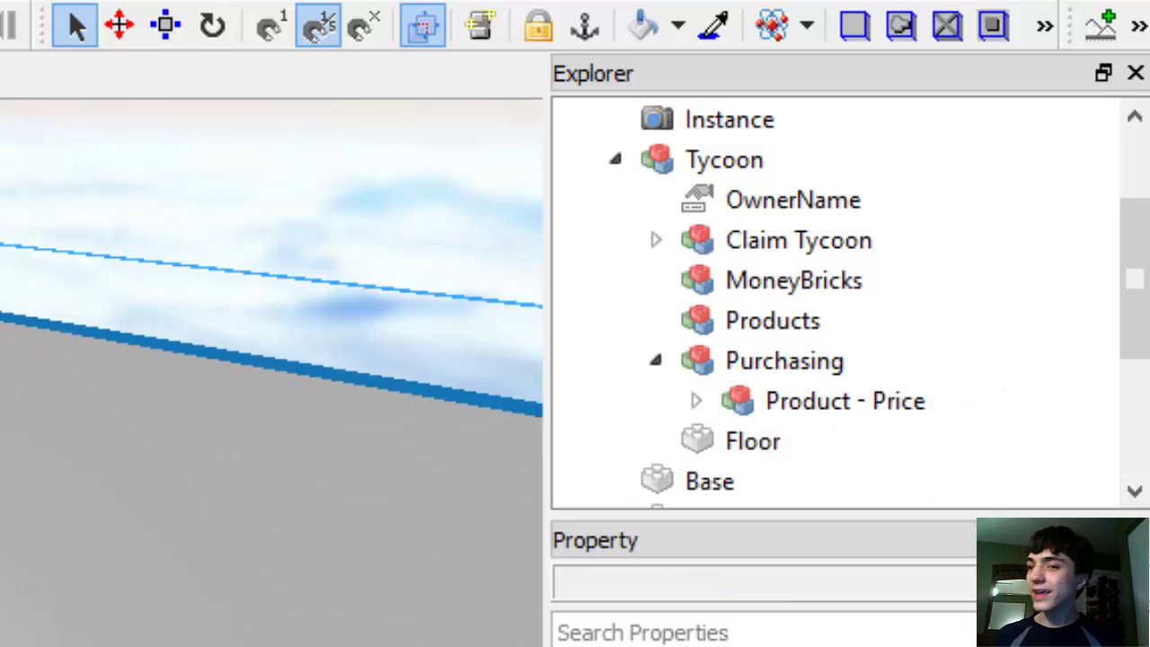